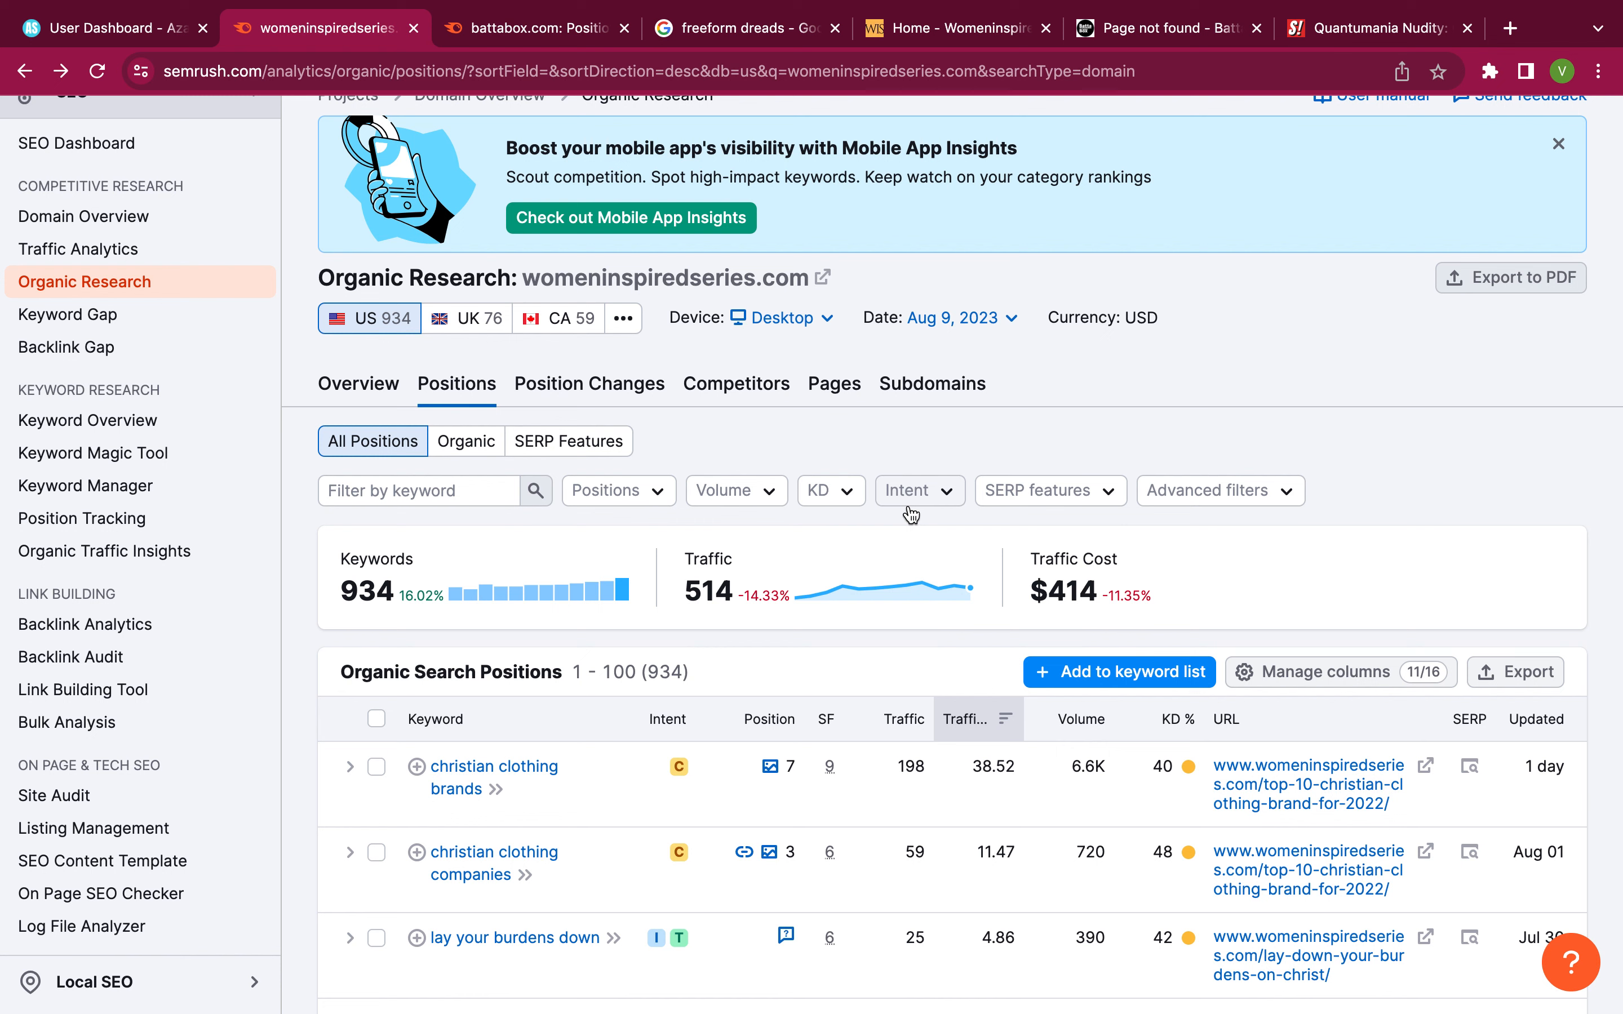
- Open the Domain Overview of womeninspiredseries.com and drill into its US organic search traffic
scroll(911, 515, up, 3)
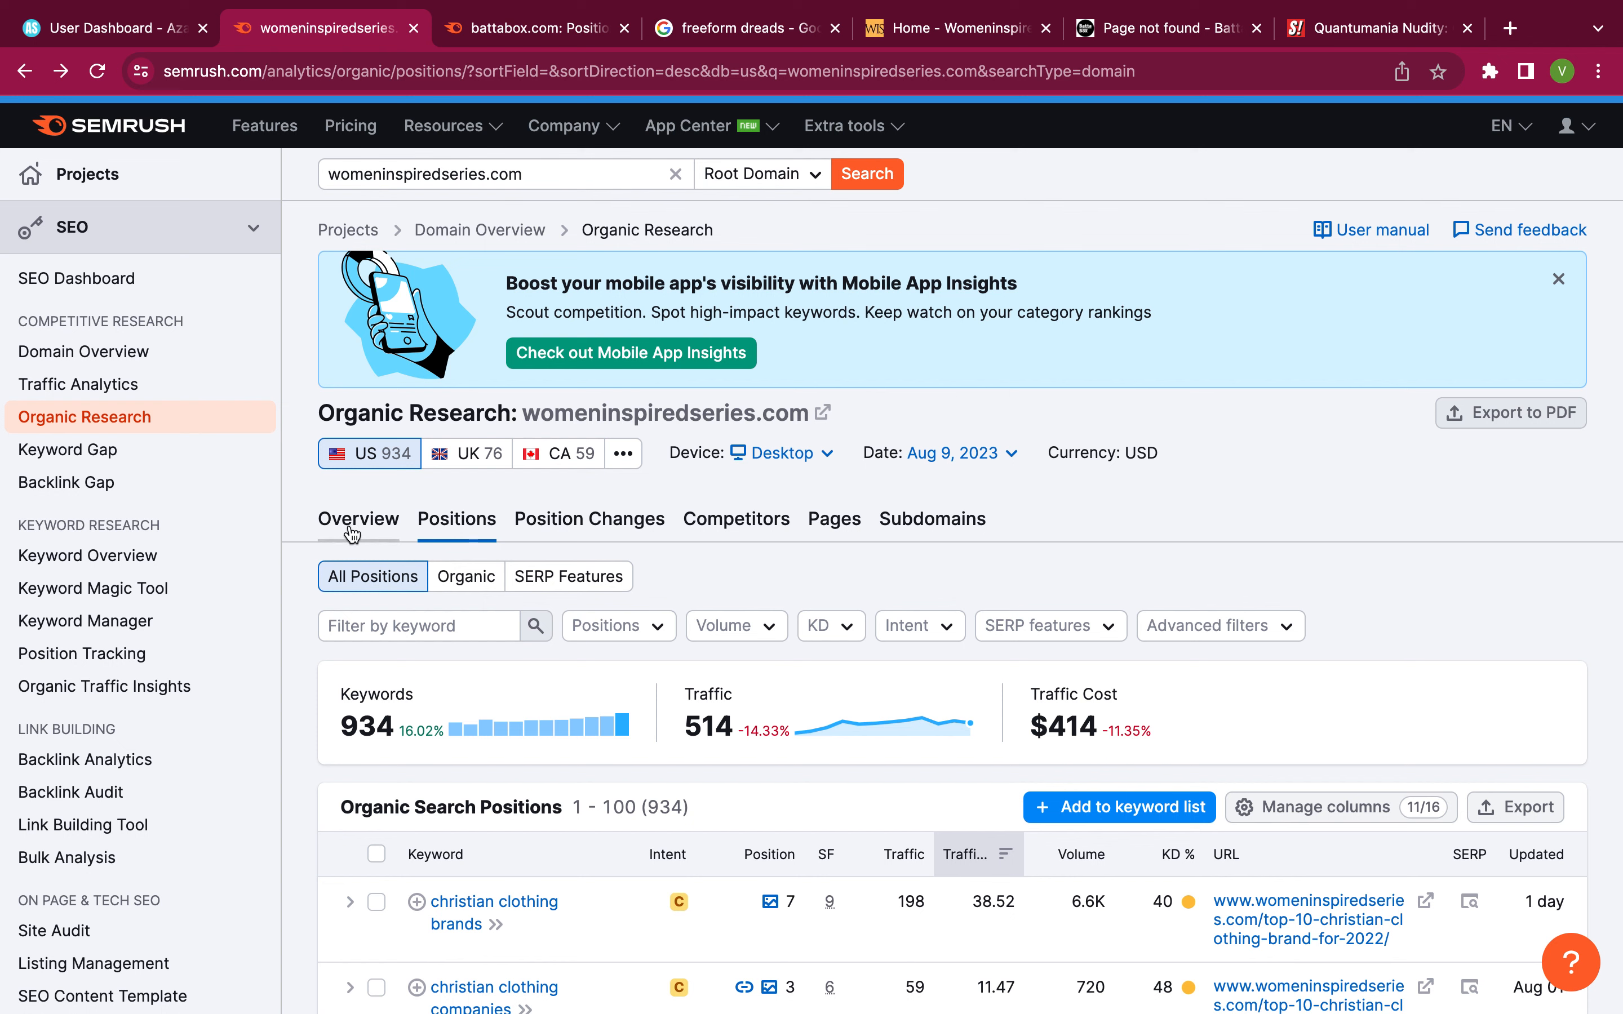
click(158, 369)
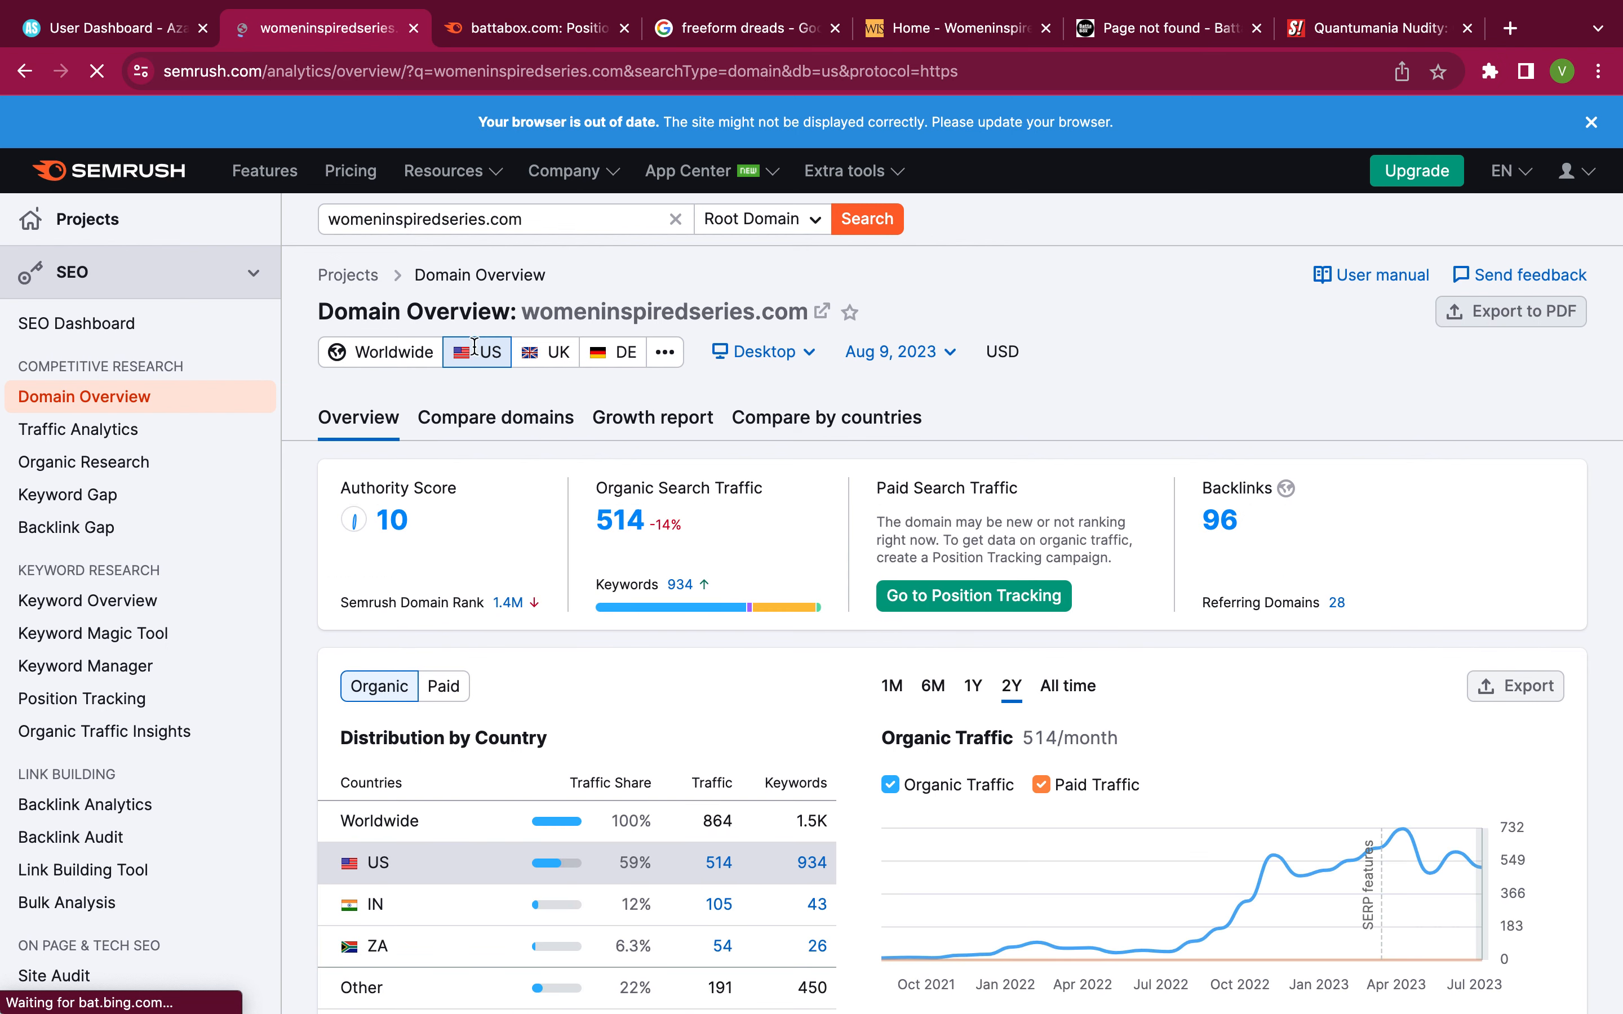
click(624, 530)
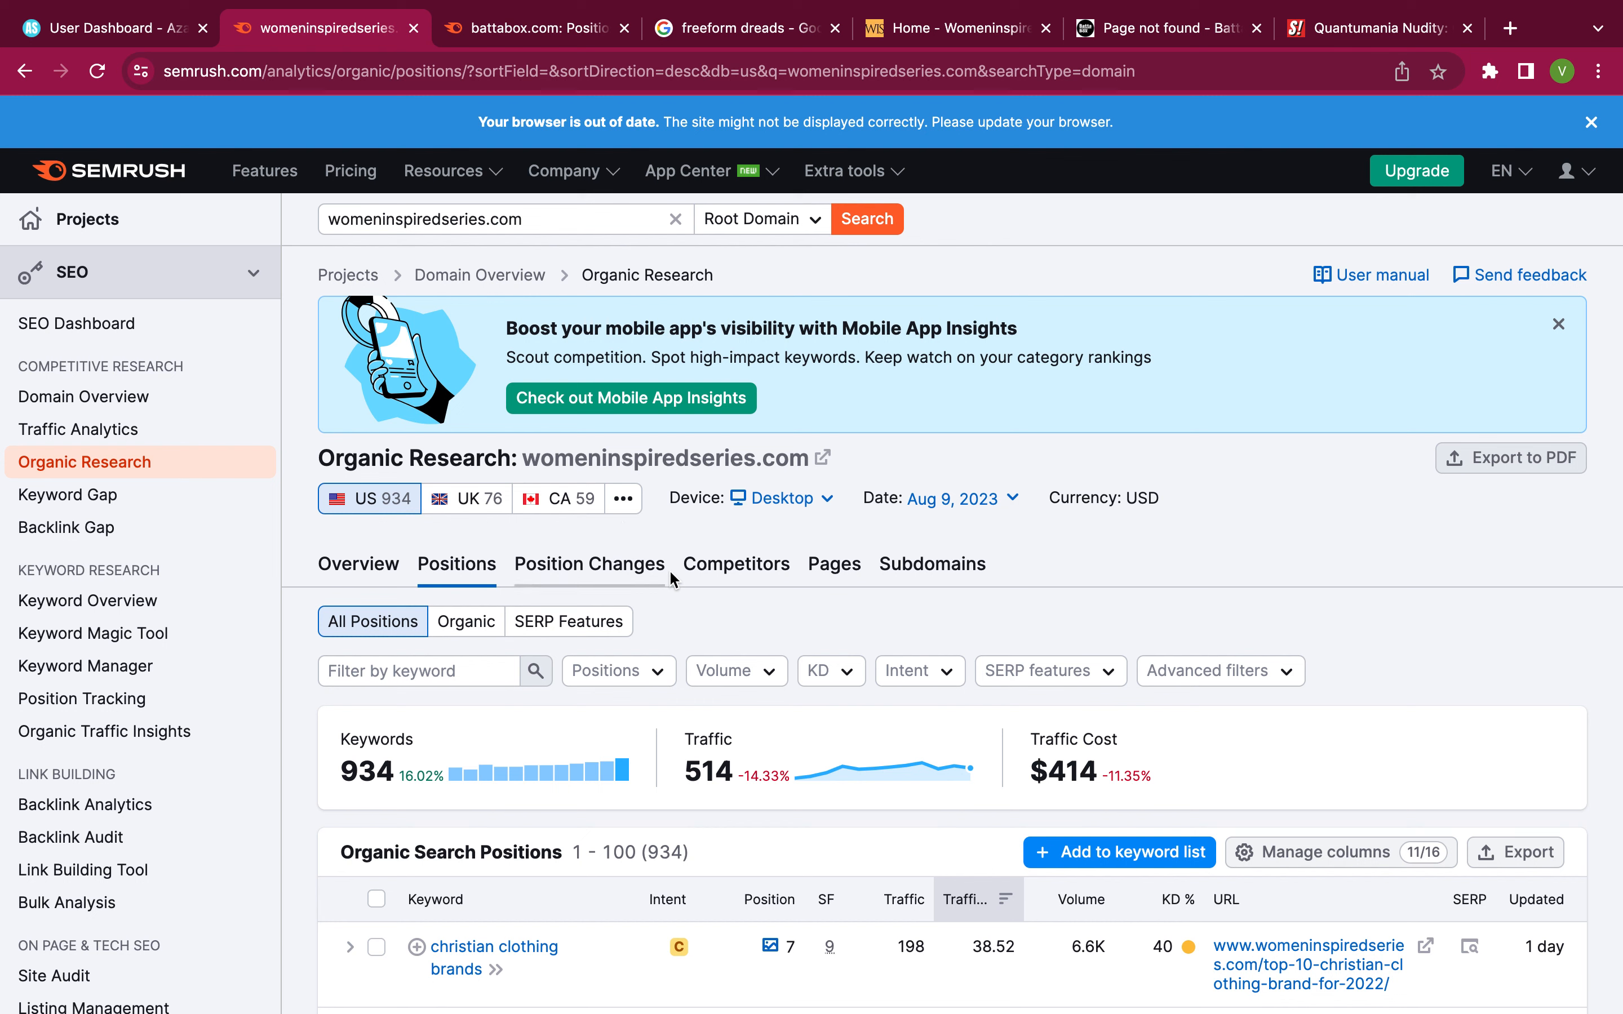
- Open the organic Competitors report for womeninspiredseries.com and examine the Competitive Positioning Map and the Organic Competitors table
click(742, 570)
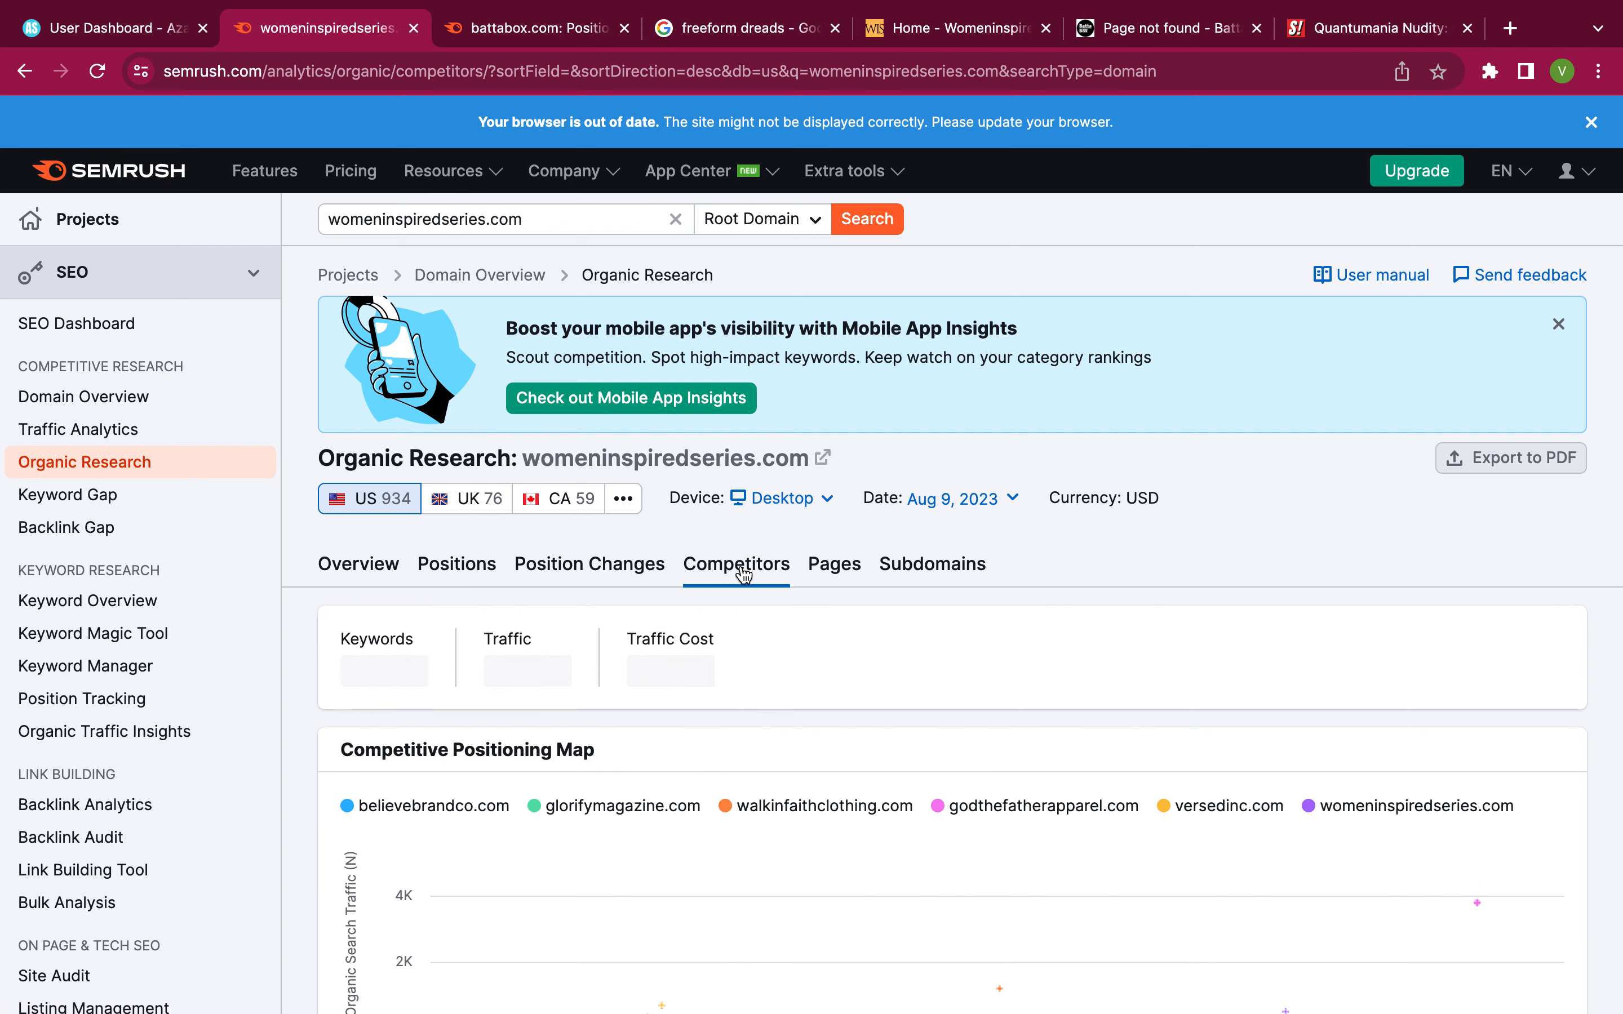
scroll(742, 571, down, 8)
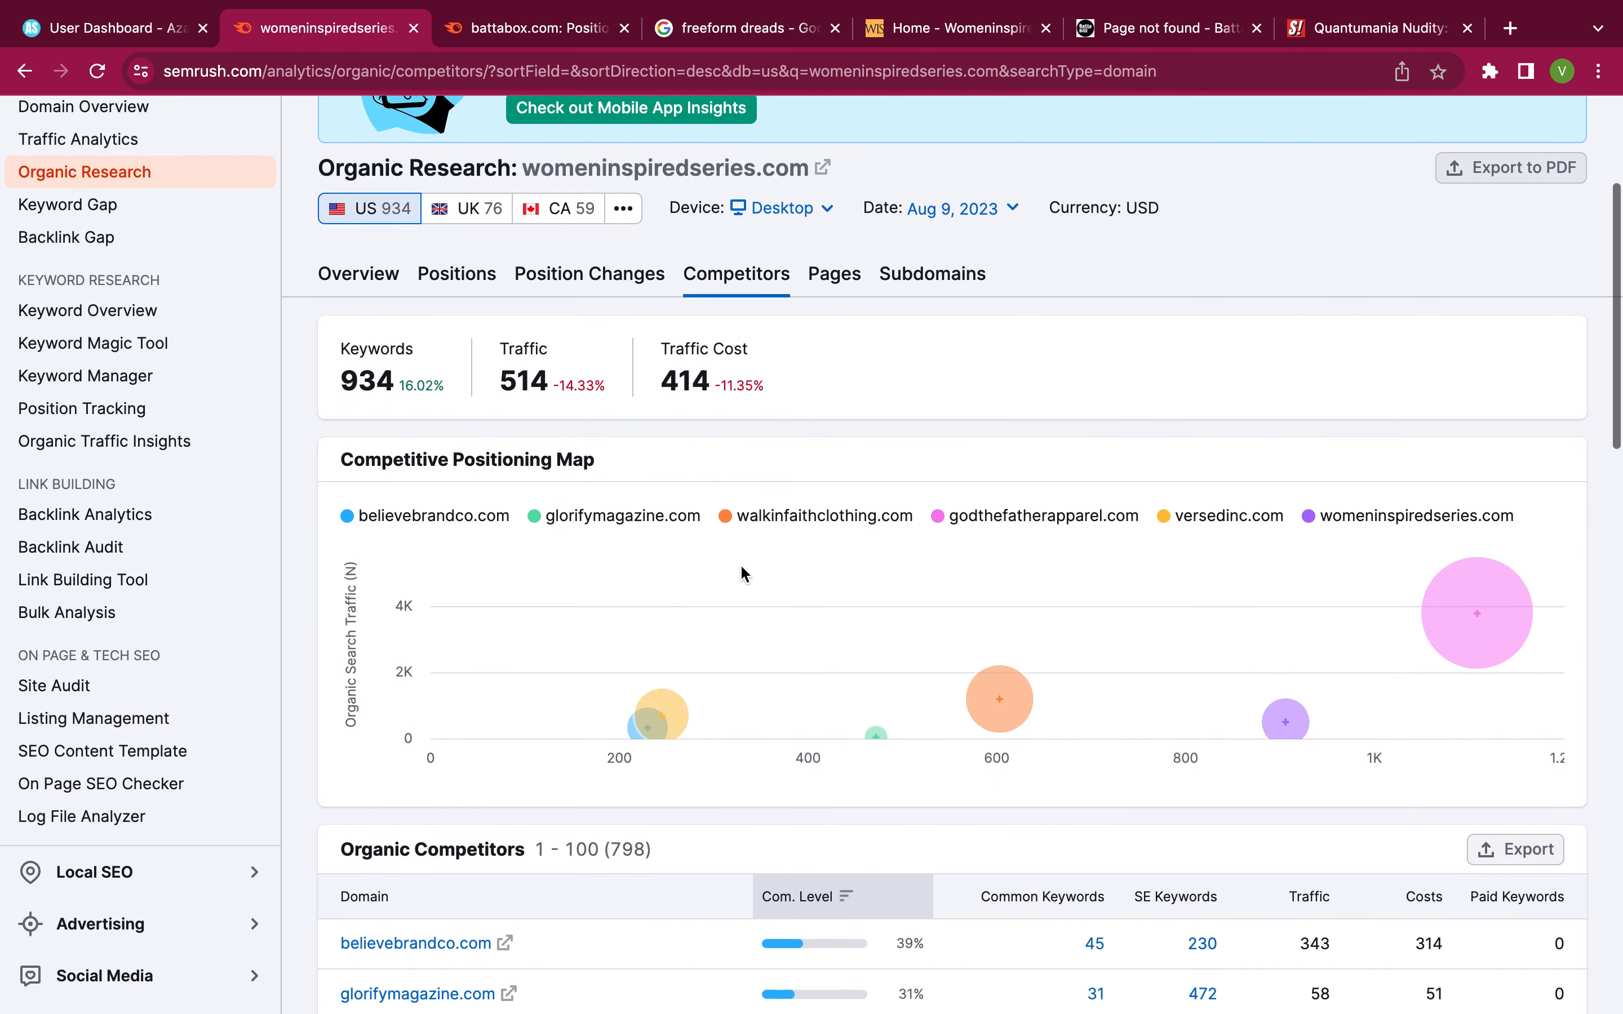
scroll(741, 570, down, 11)
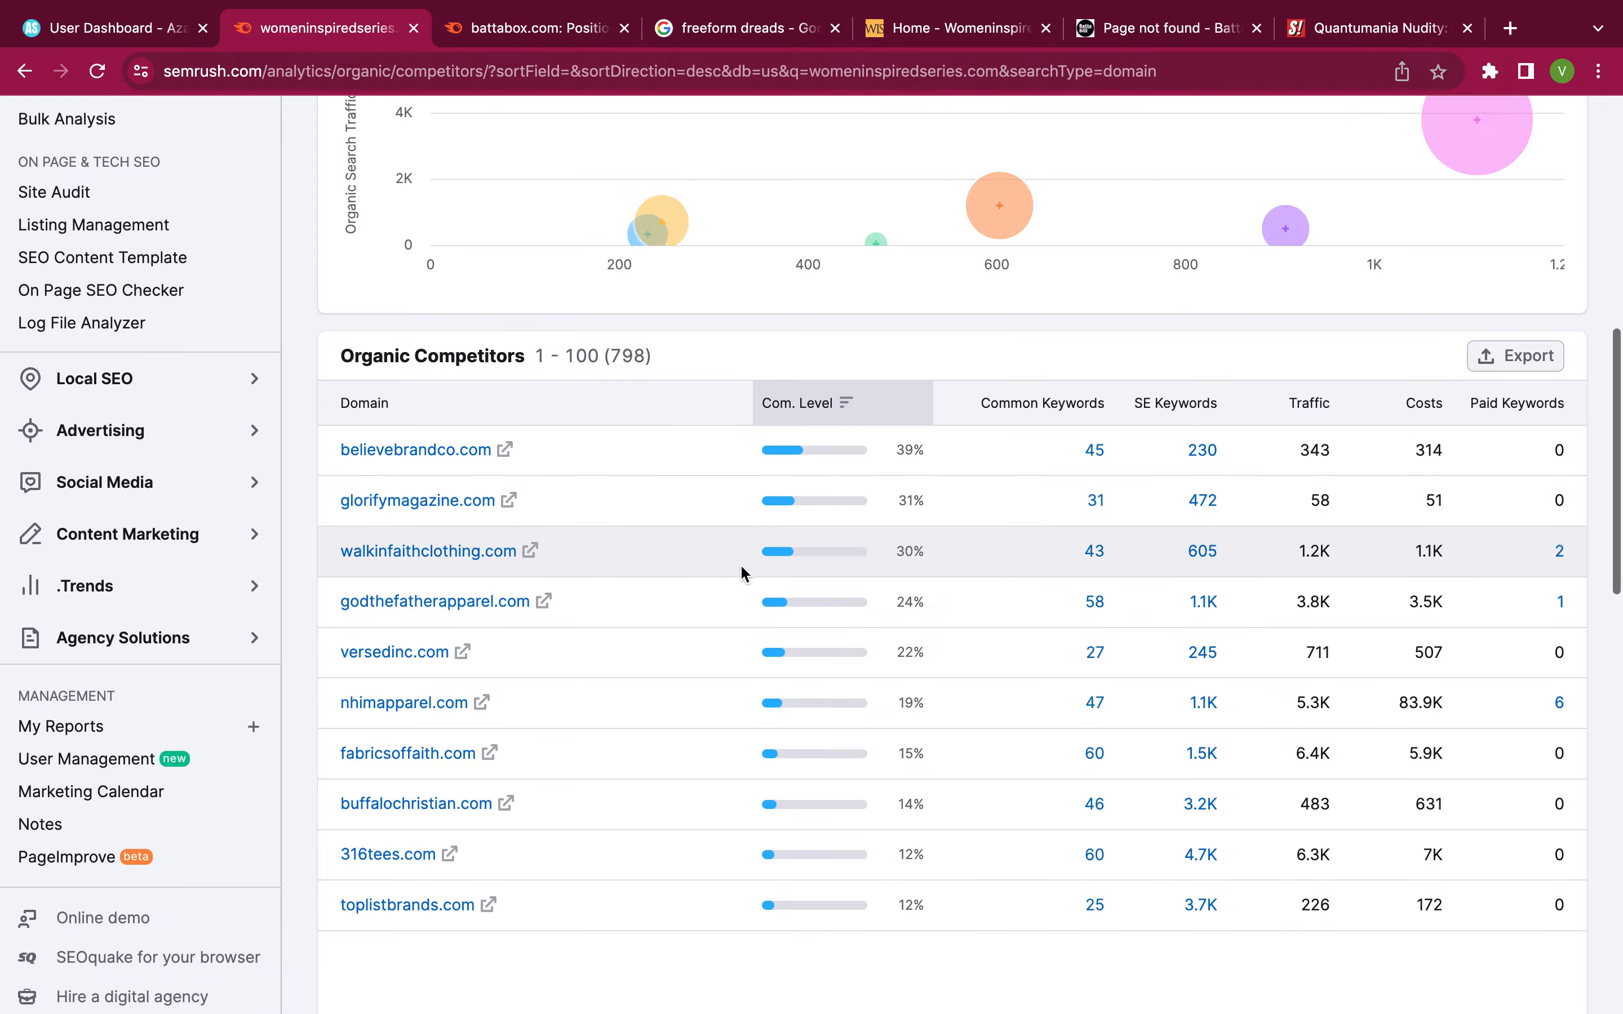
scroll(741, 571, up, 6)
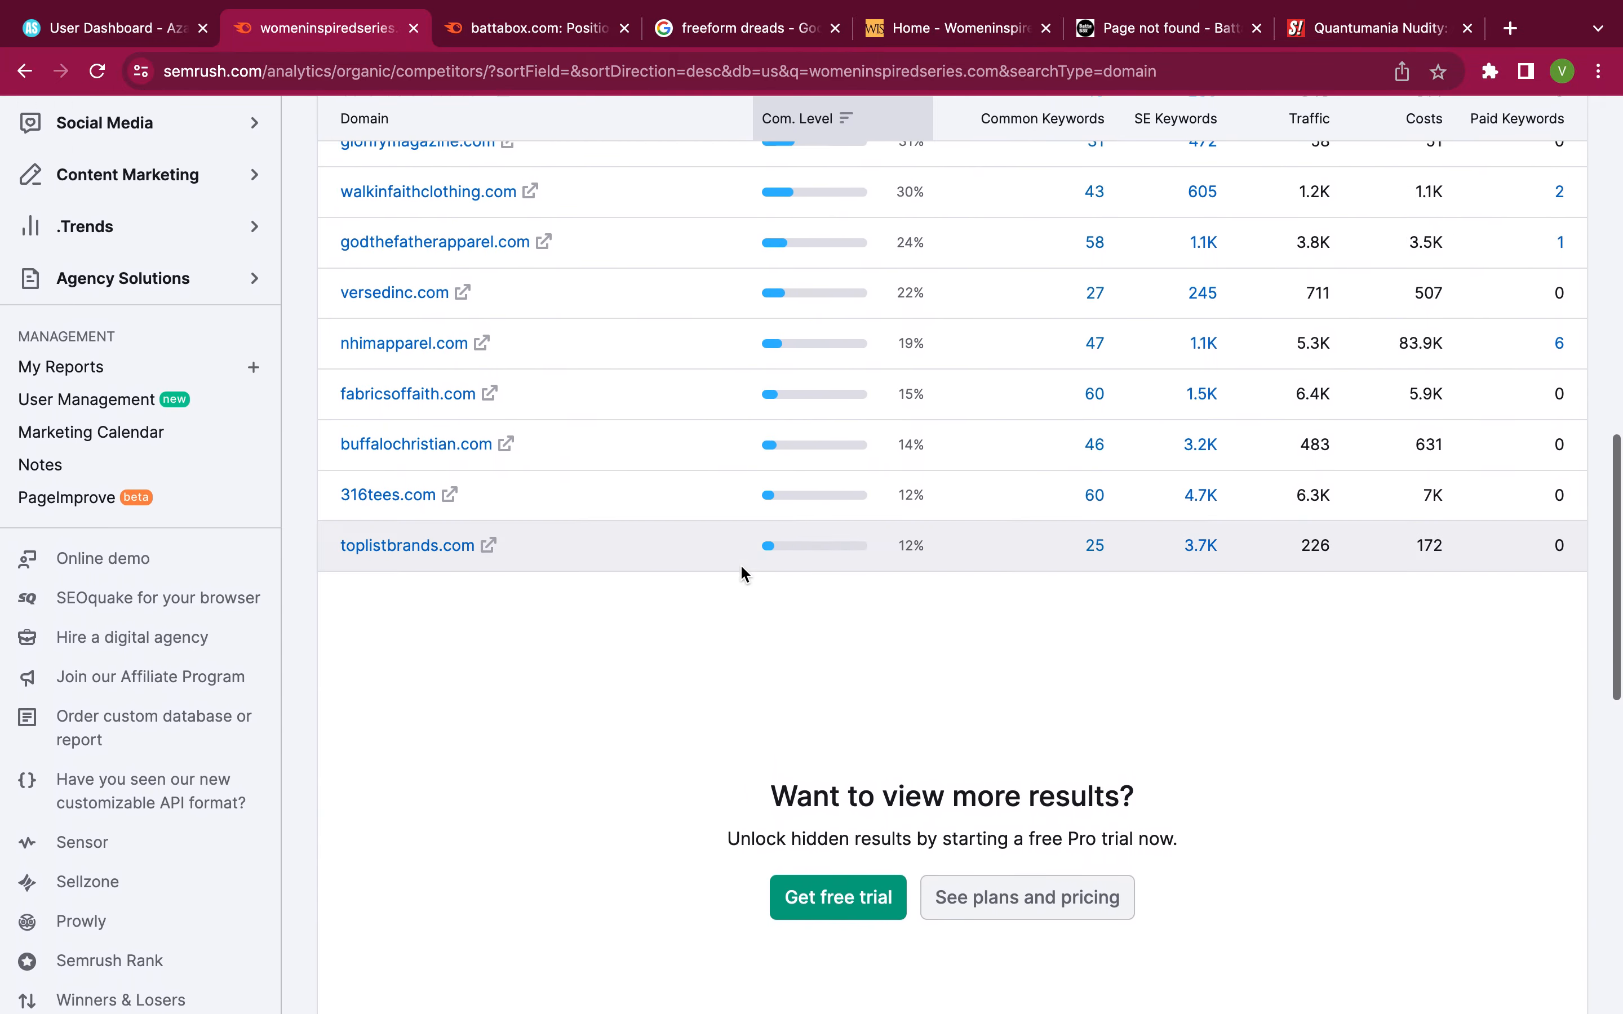
scroll(741, 571, up, 4)
scroll(742, 571, down, 3)
scroll(742, 571, down, 2)
scroll(742, 571, up, 4)
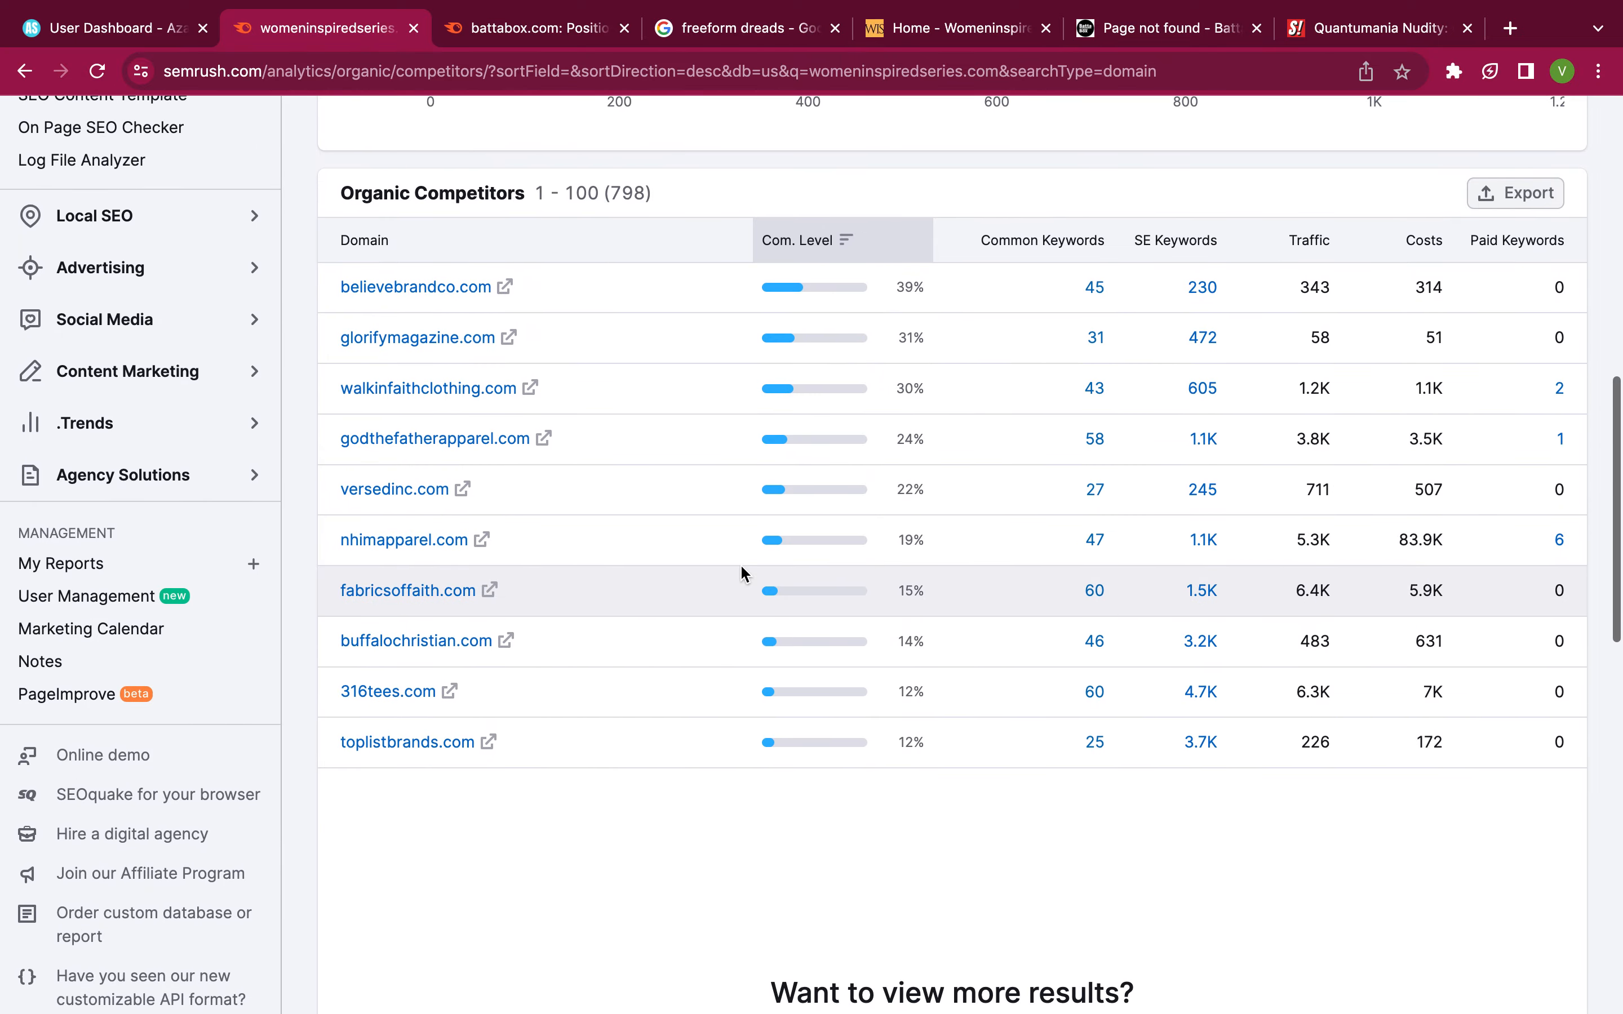
scroll(741, 563, up, 3)
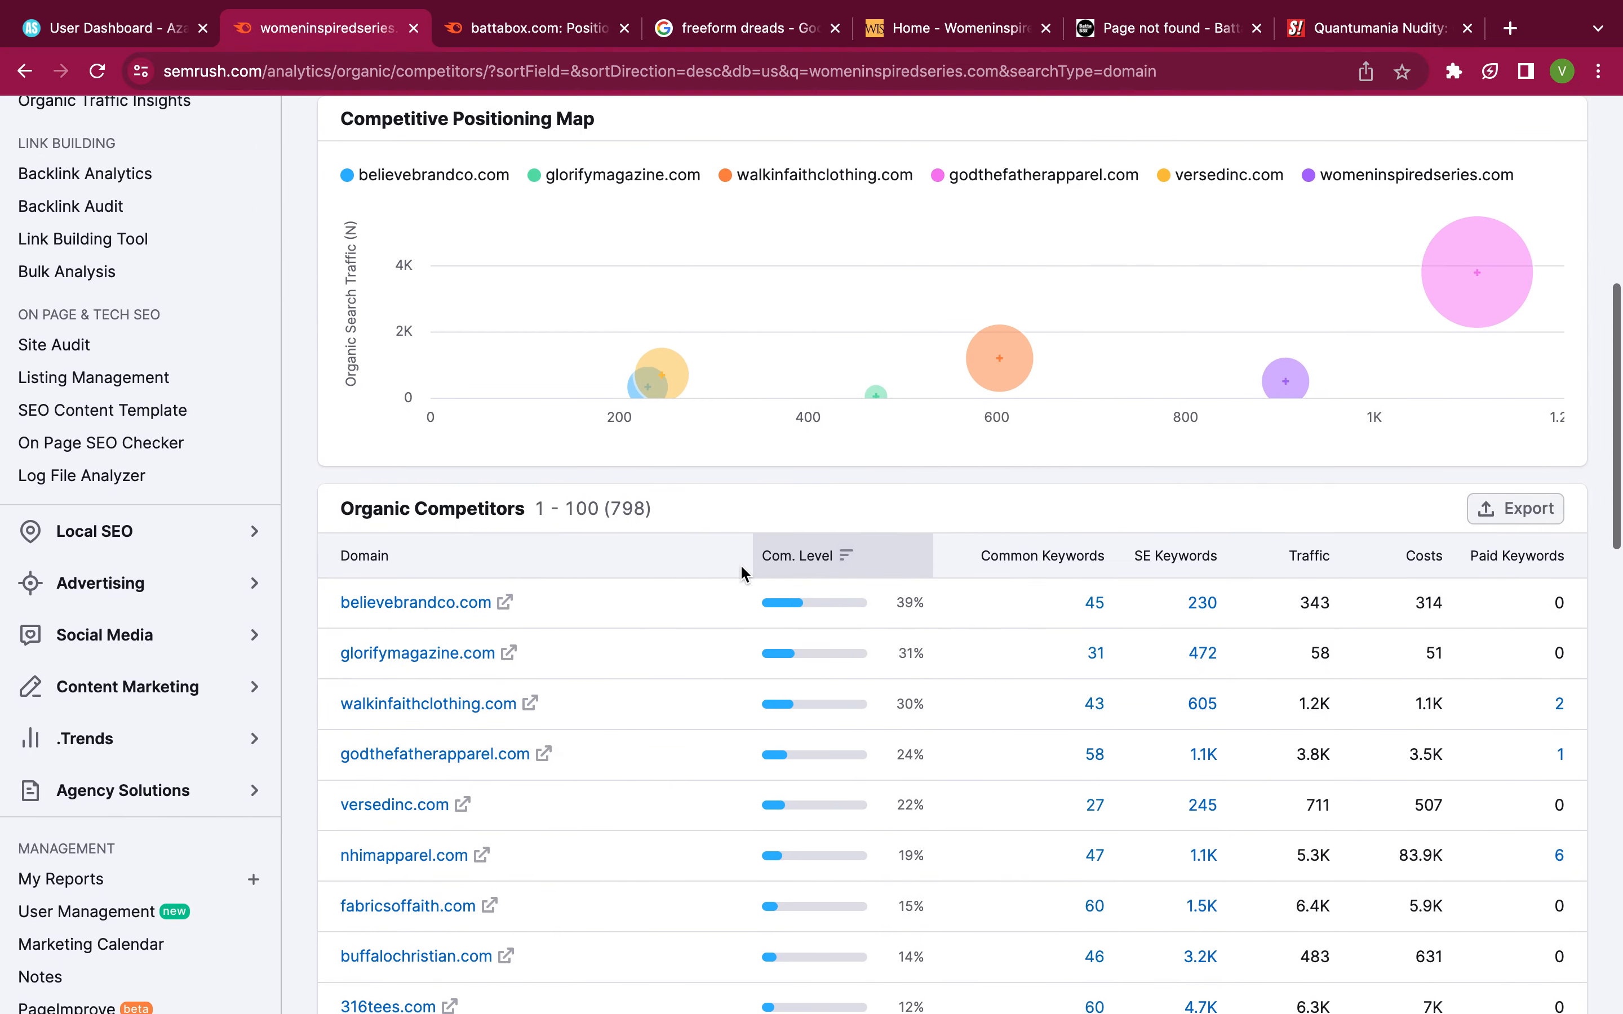
scroll(741, 570, up, 5)
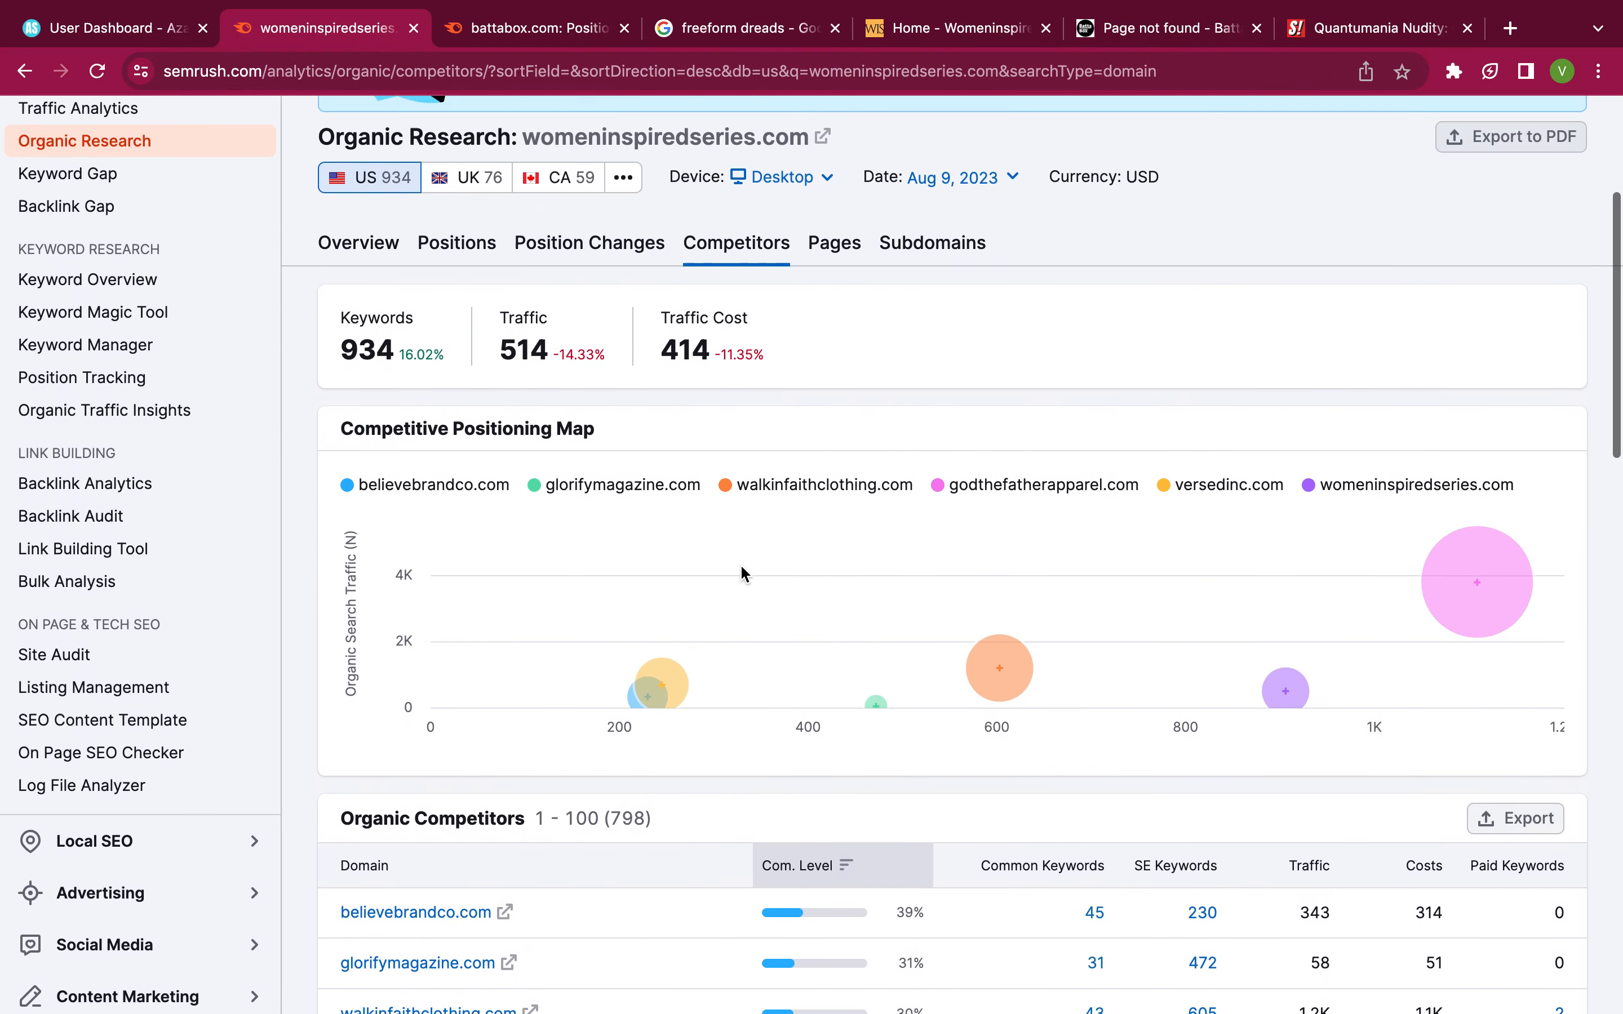
scroll(740, 574, up, 2)
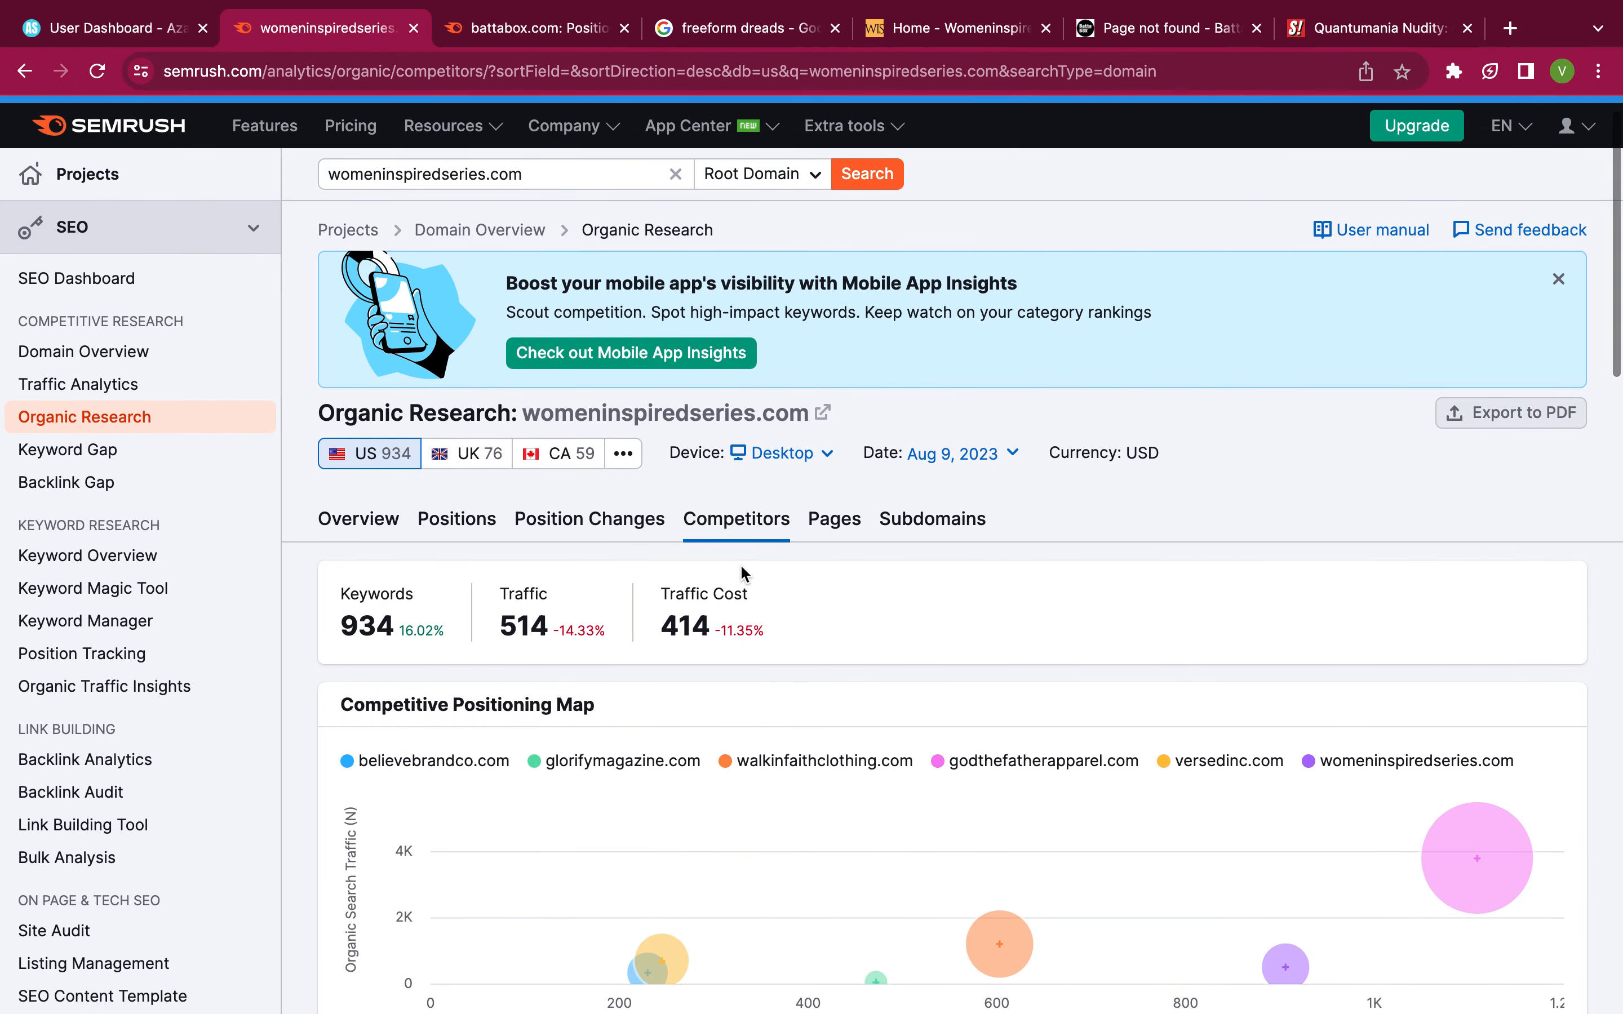
scroll(741, 569, down, 1)
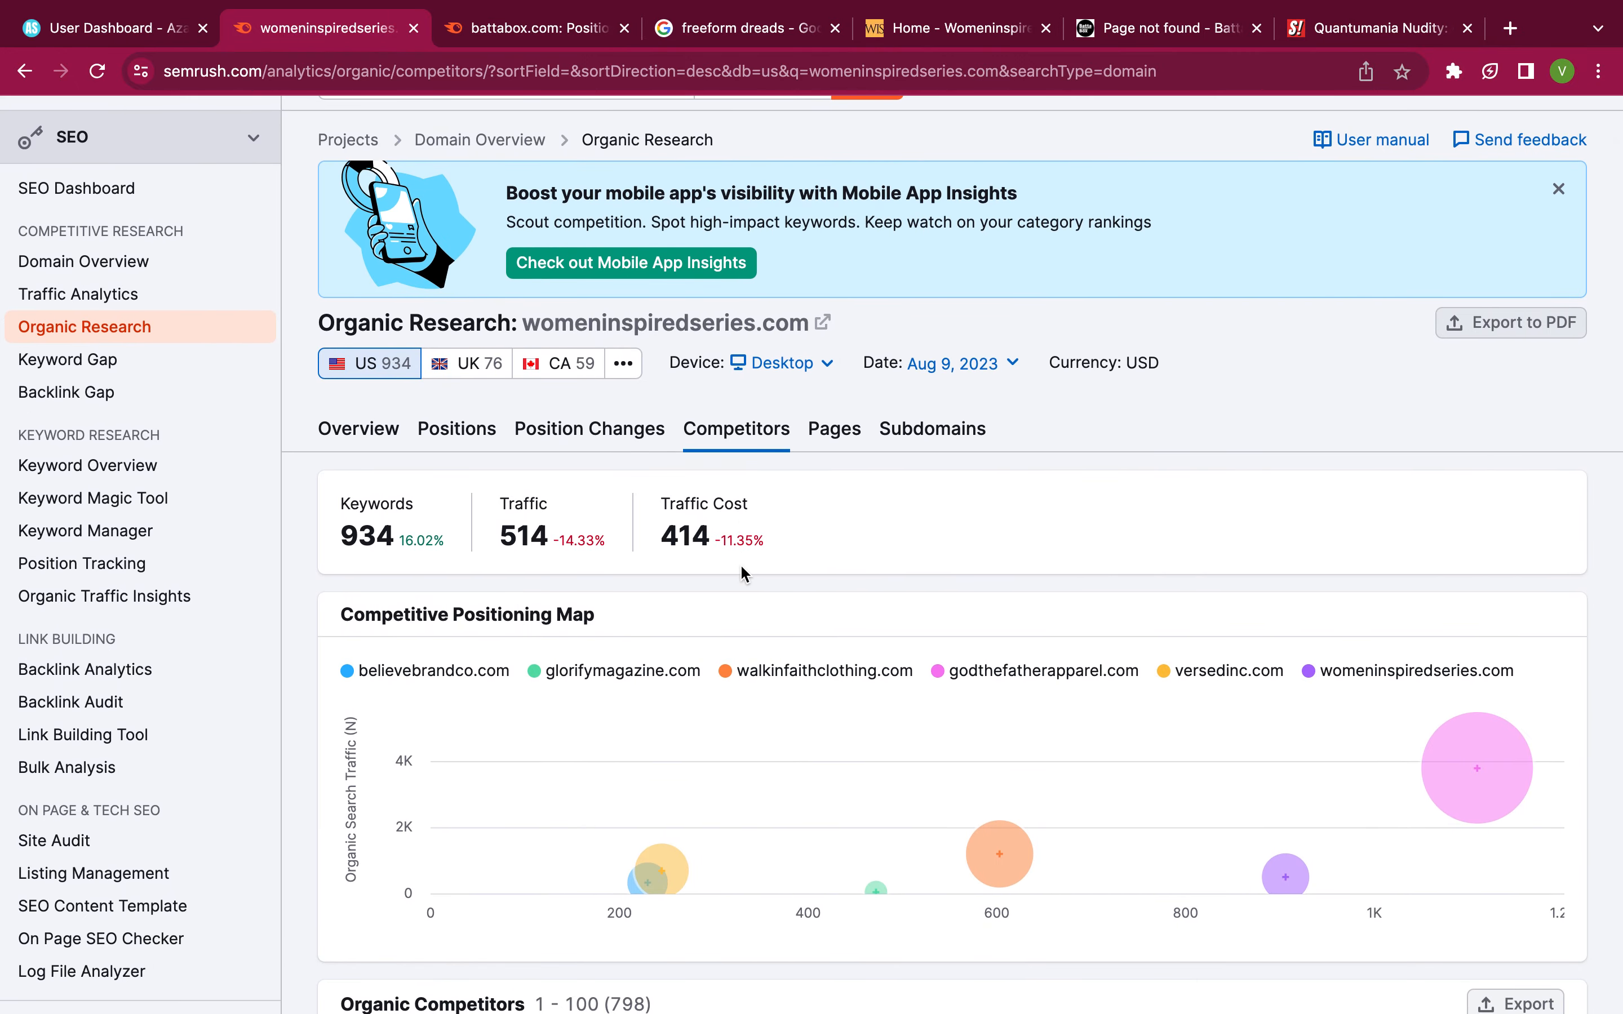
scroll(741, 567, down, 3)
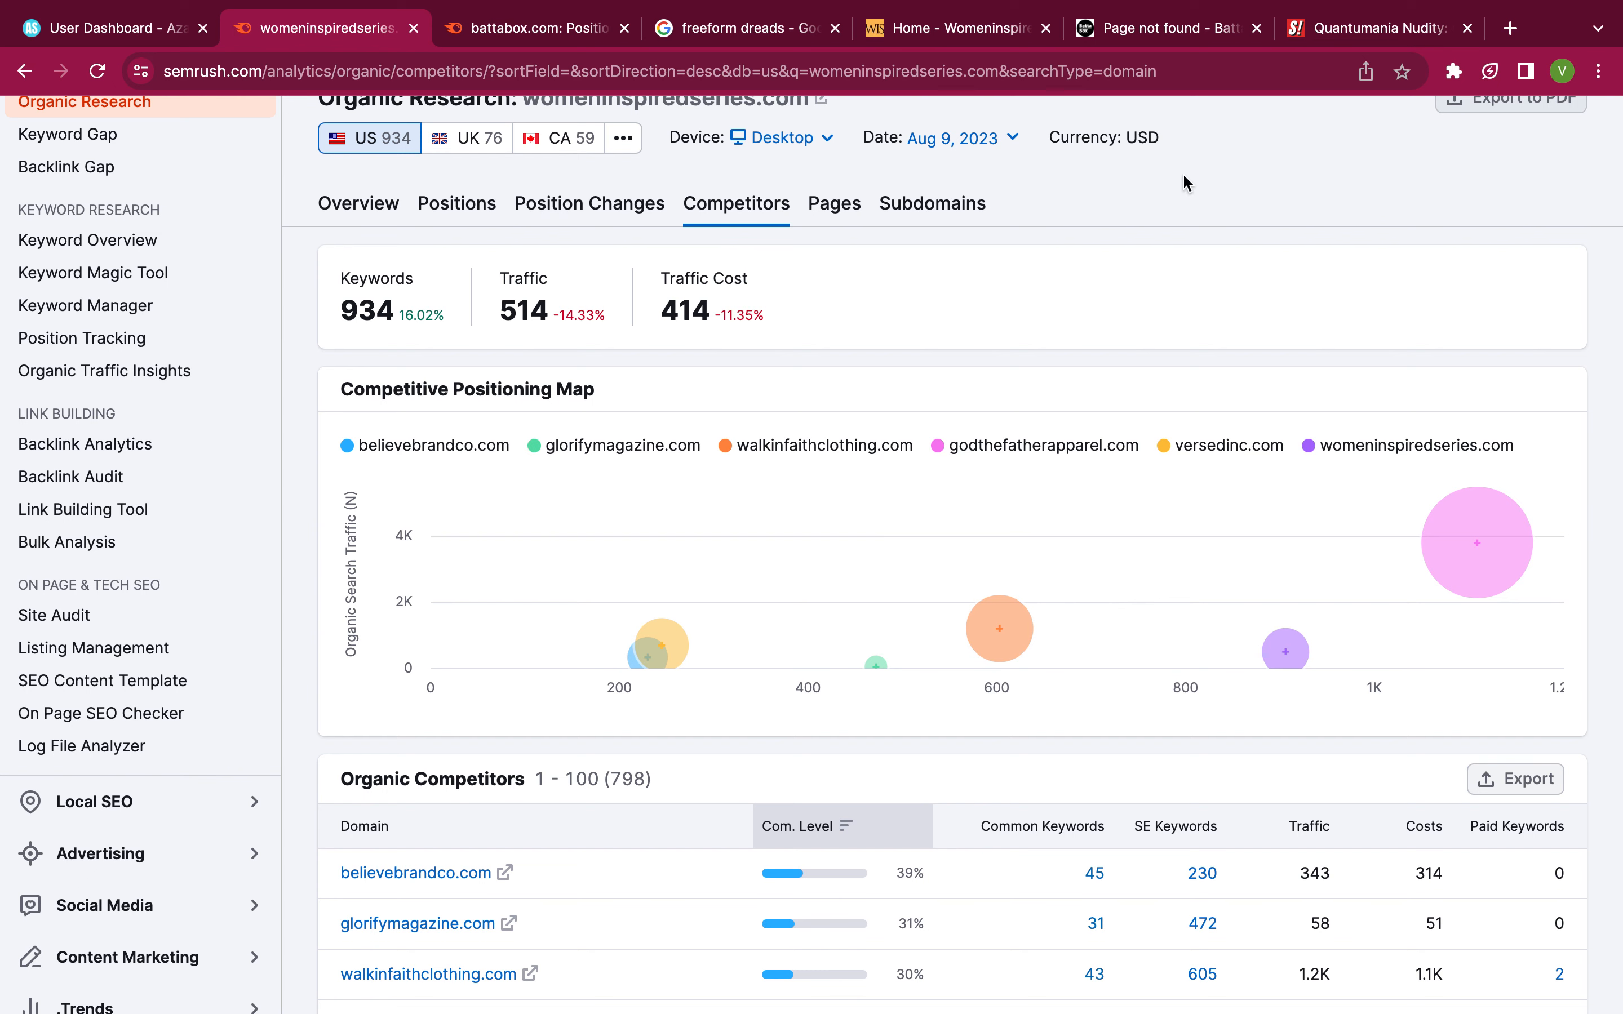
- View the already open BattaBox page and the Womeninspiredseries home page
mouse_move(1203, 6)
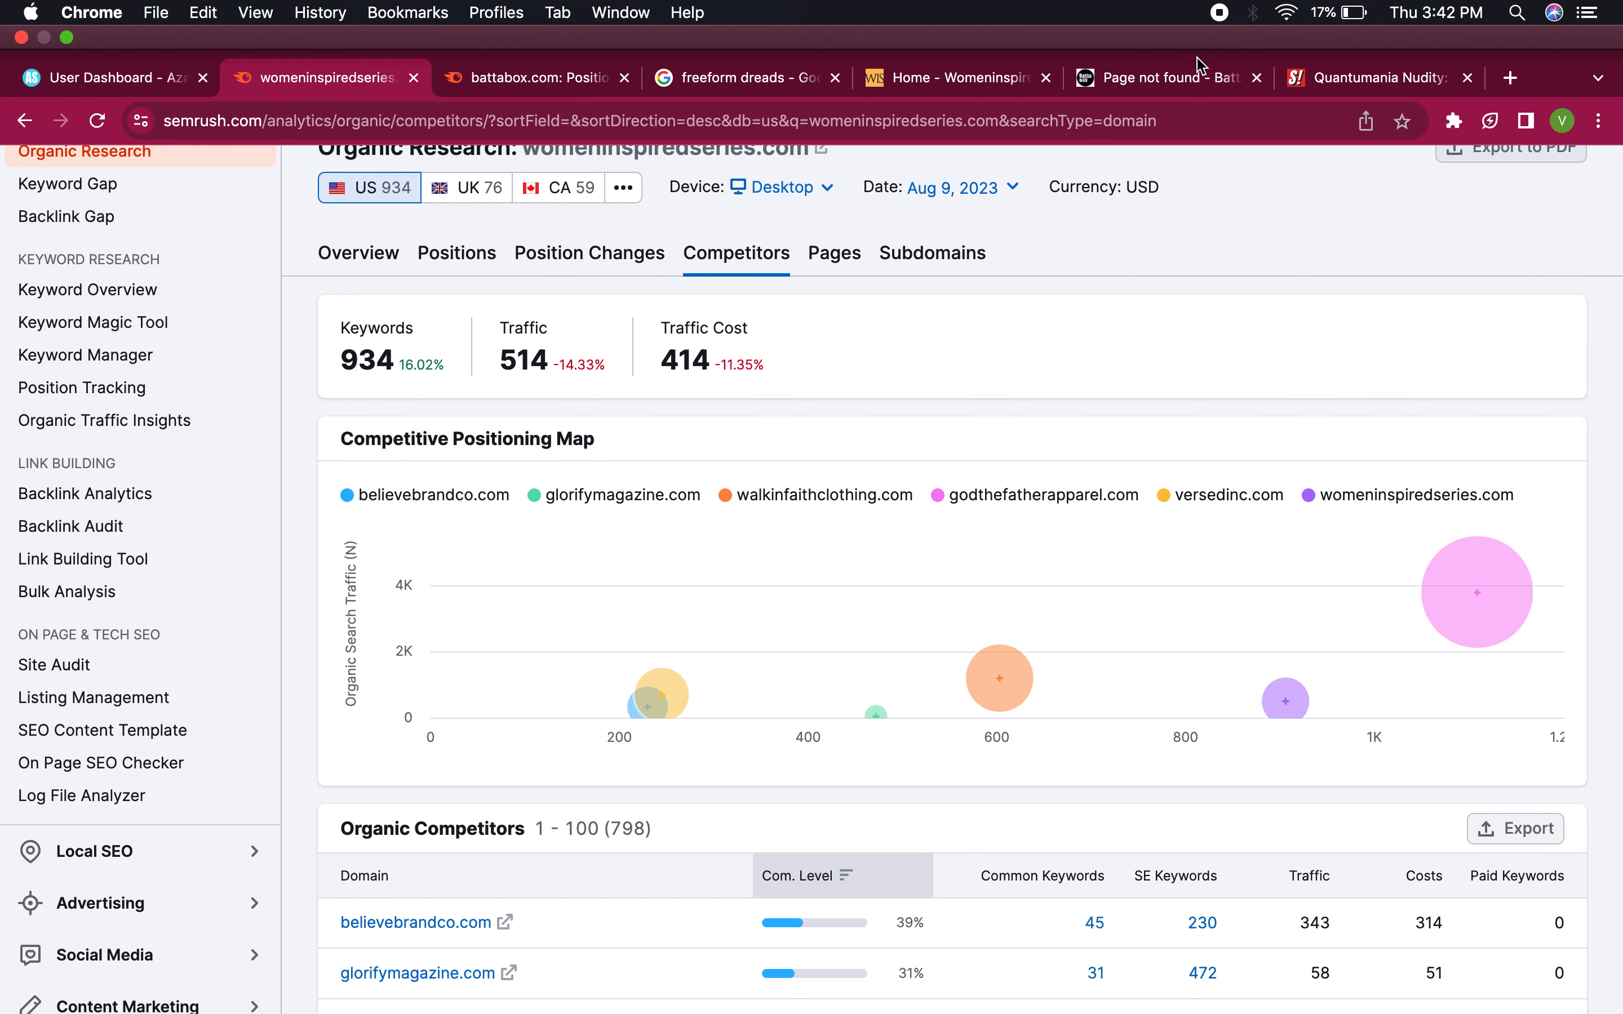
click(1187, 88)
click(1167, 114)
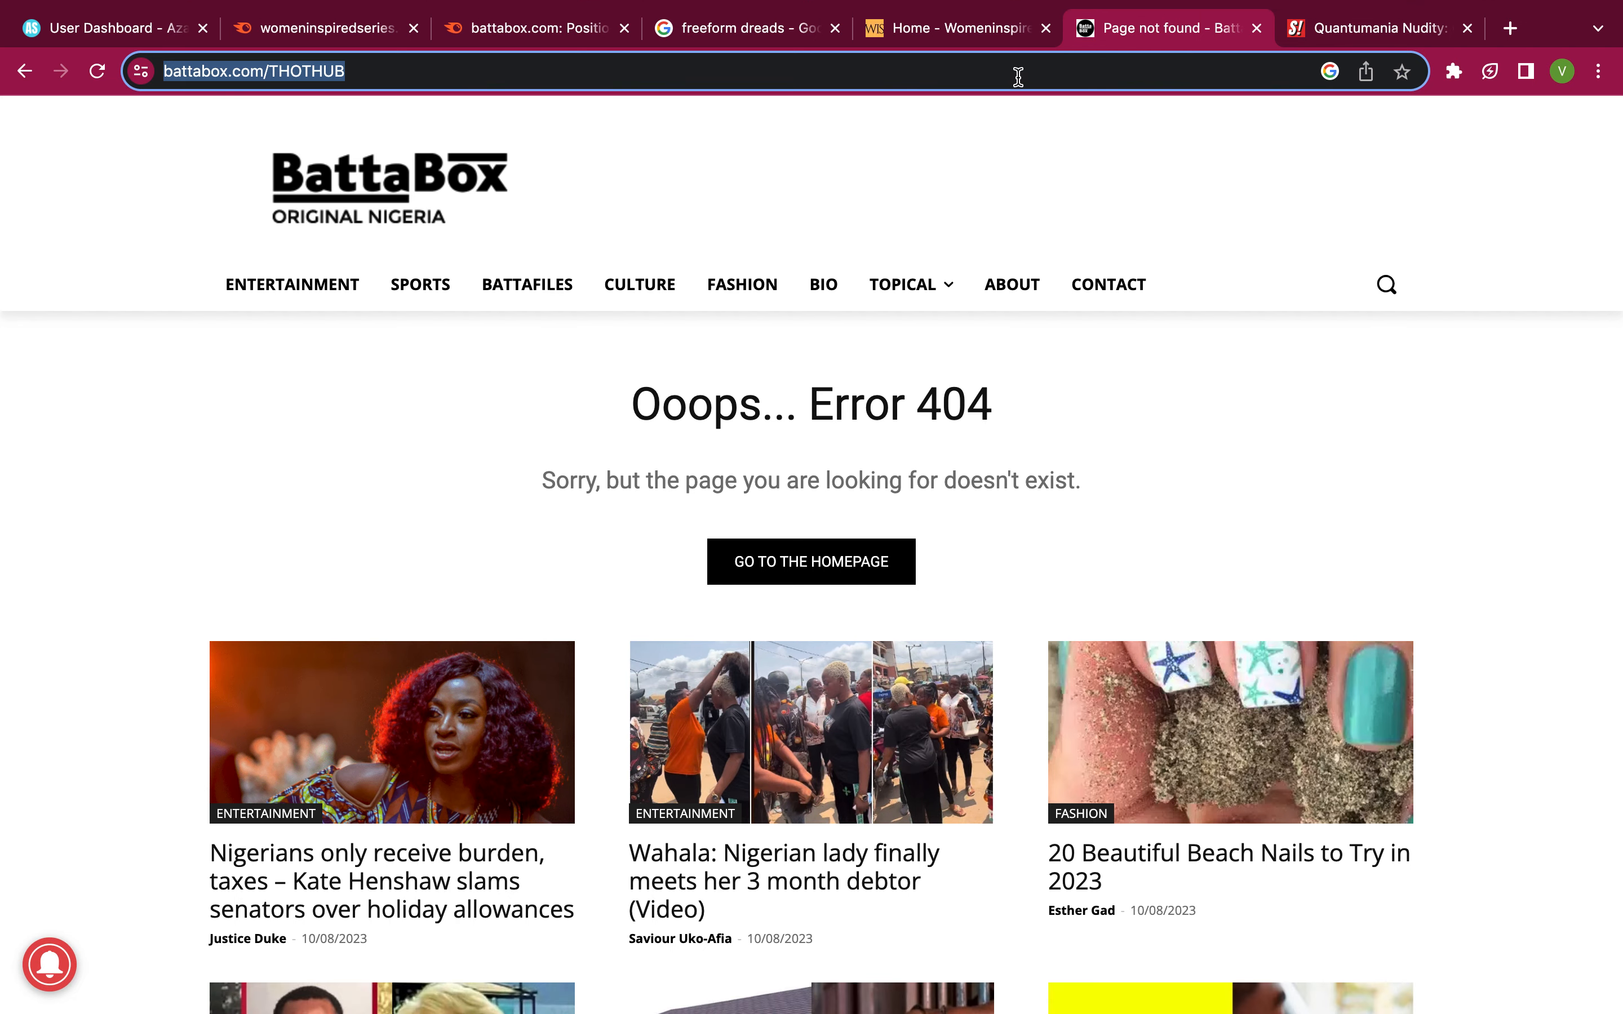
click(985, 42)
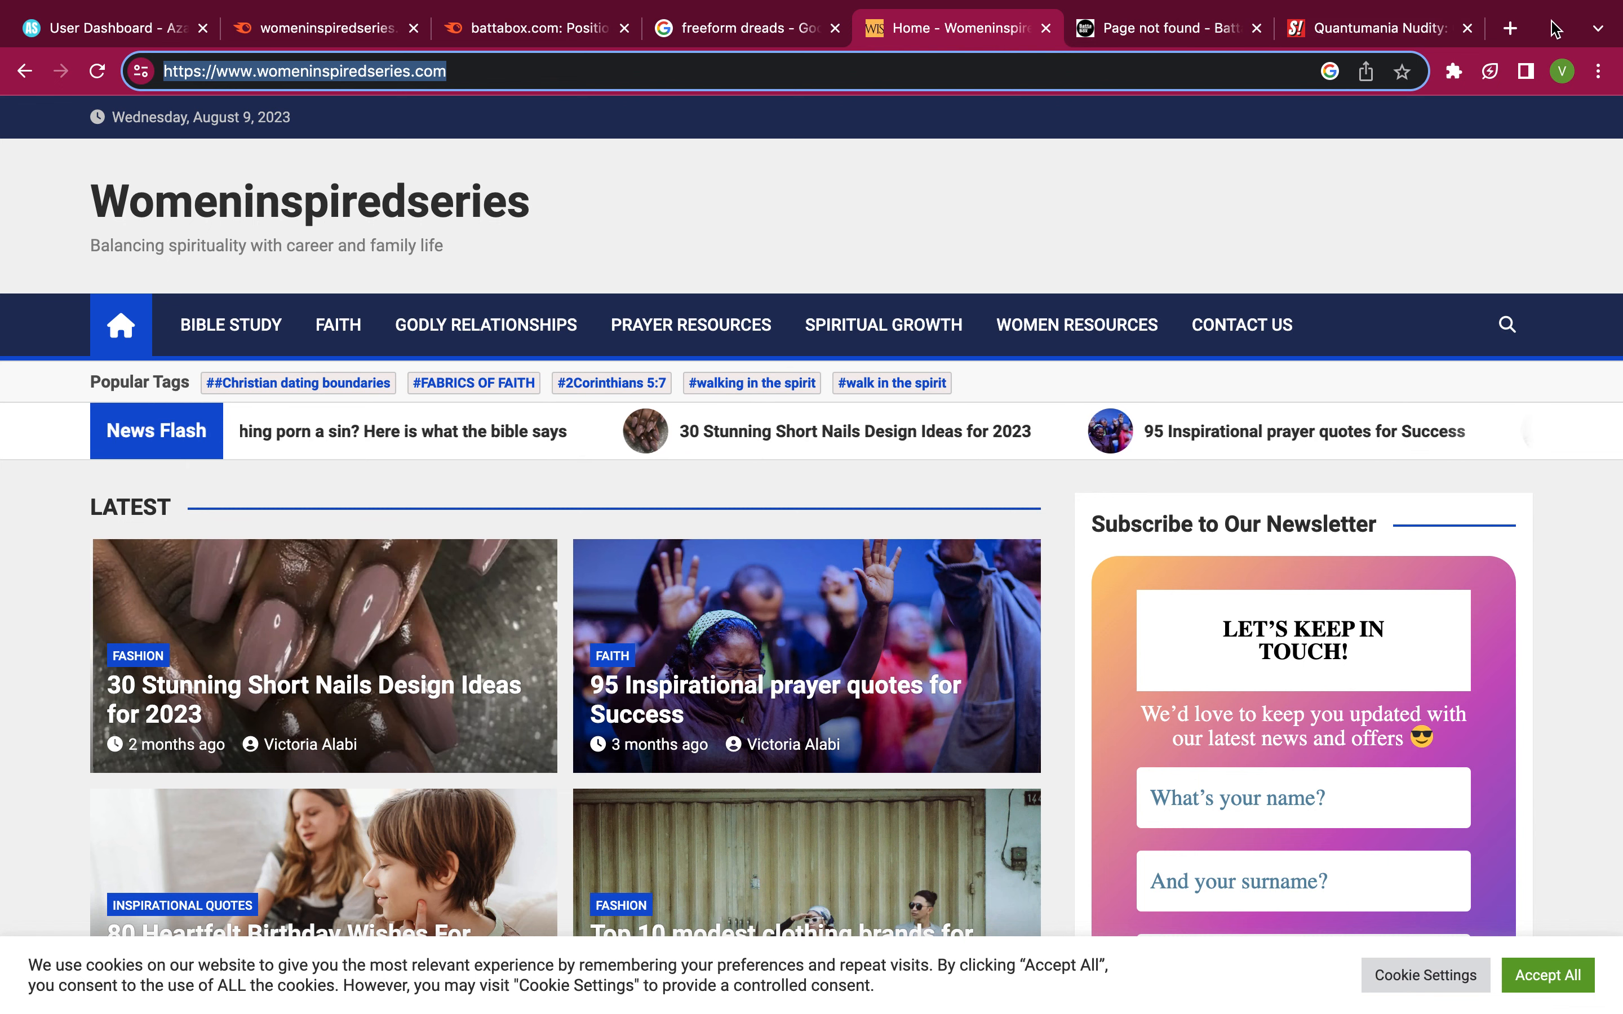
- Search Google for "nails designs" in a new browser tab
click(1509, 28)
click(1167, 79)
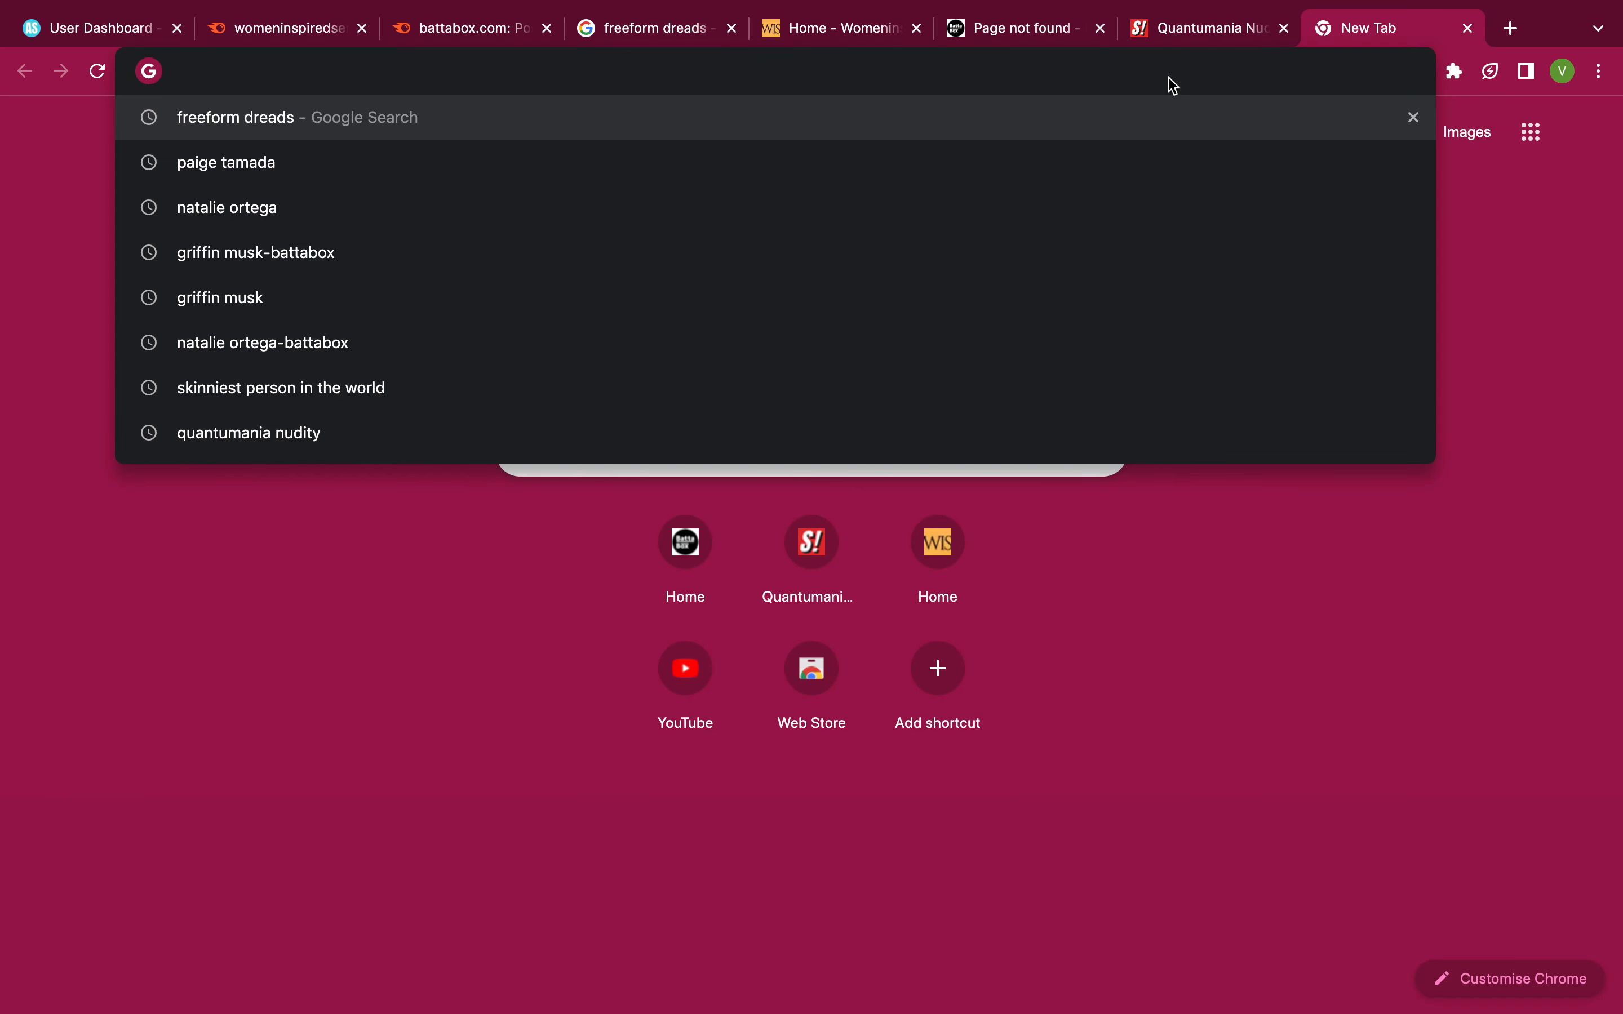
text(NAILS)
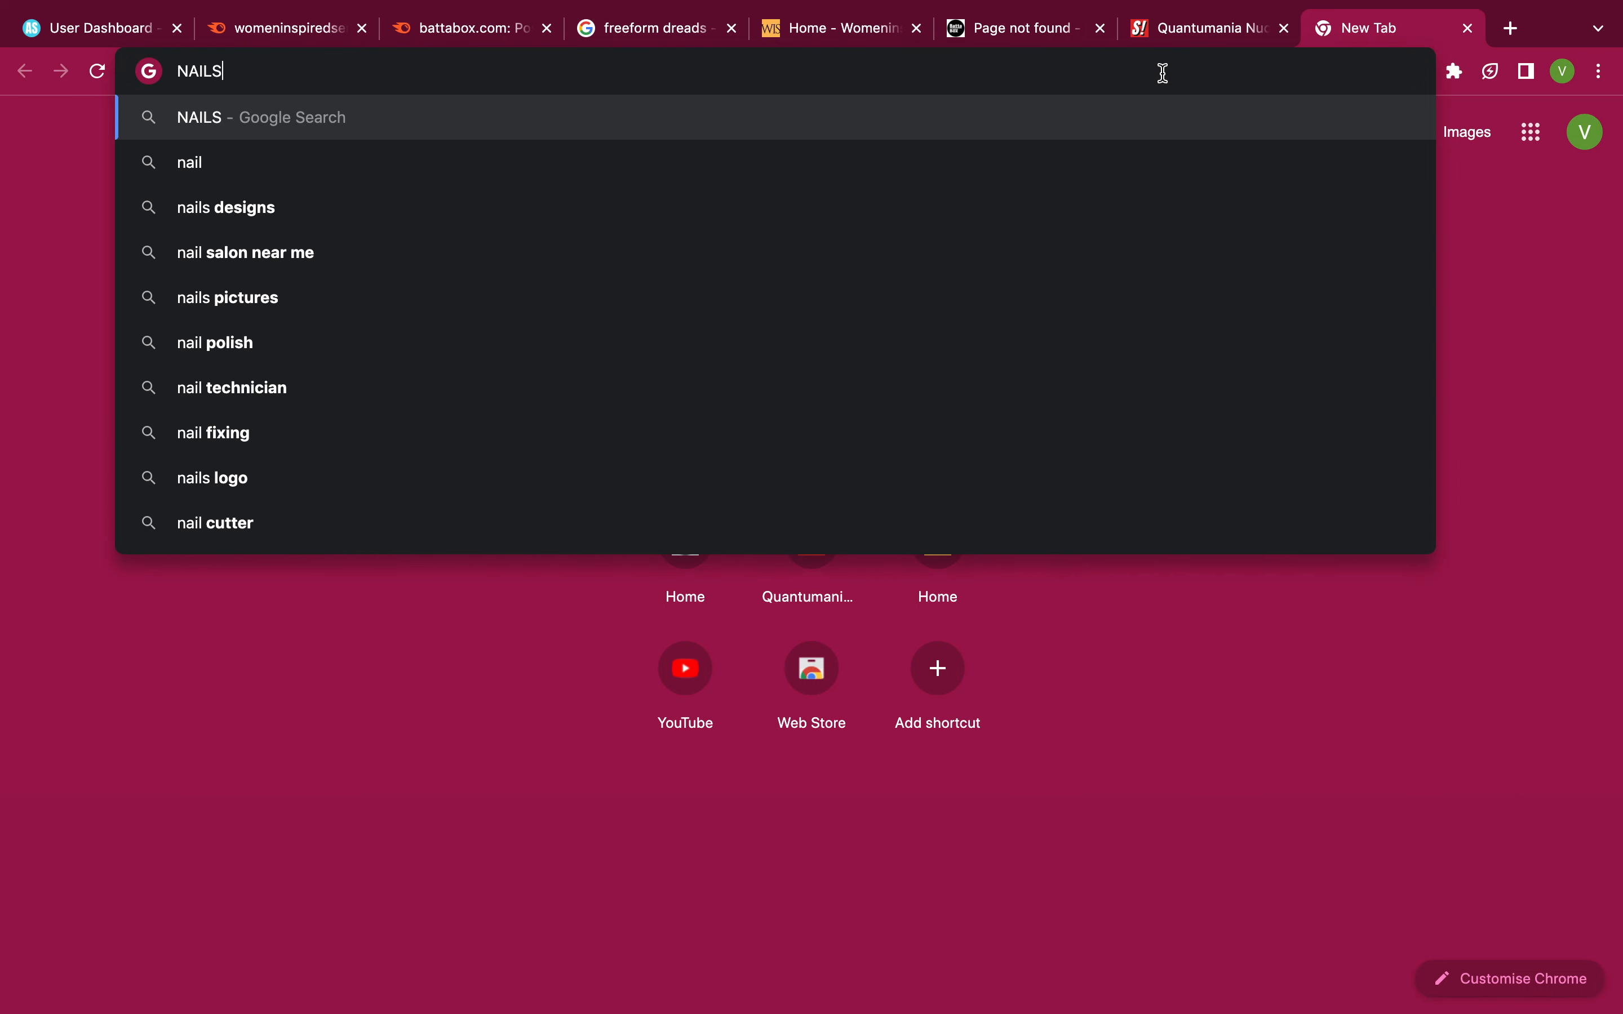
key(Down)
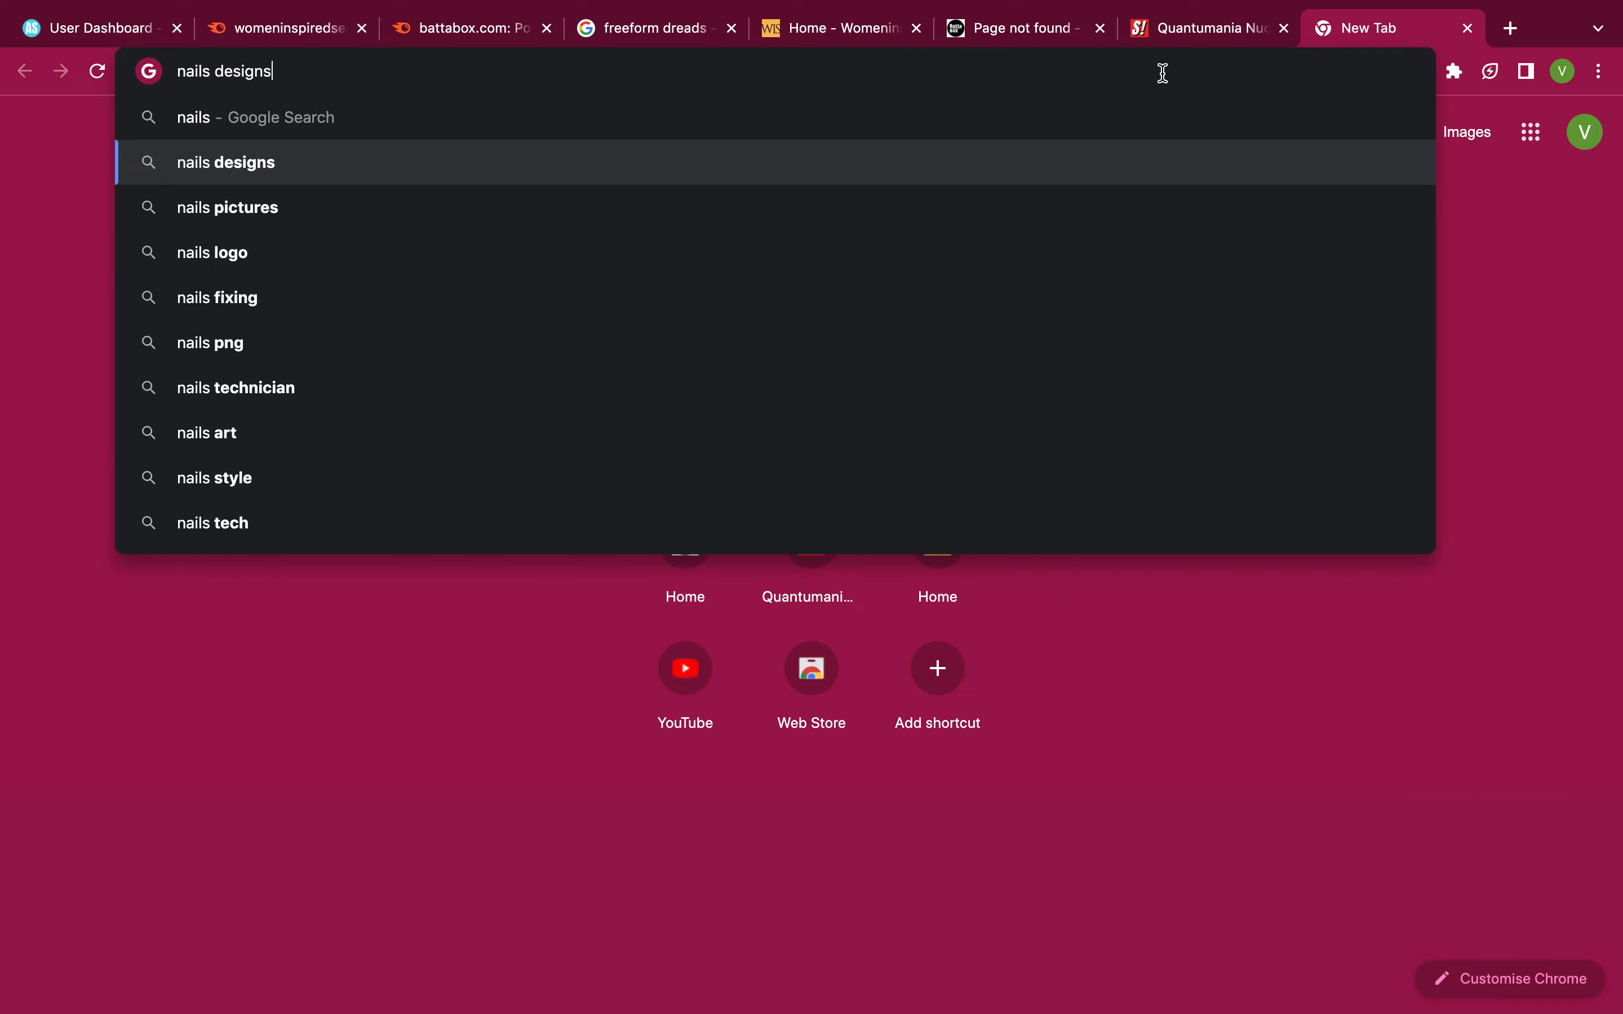
key(Return)
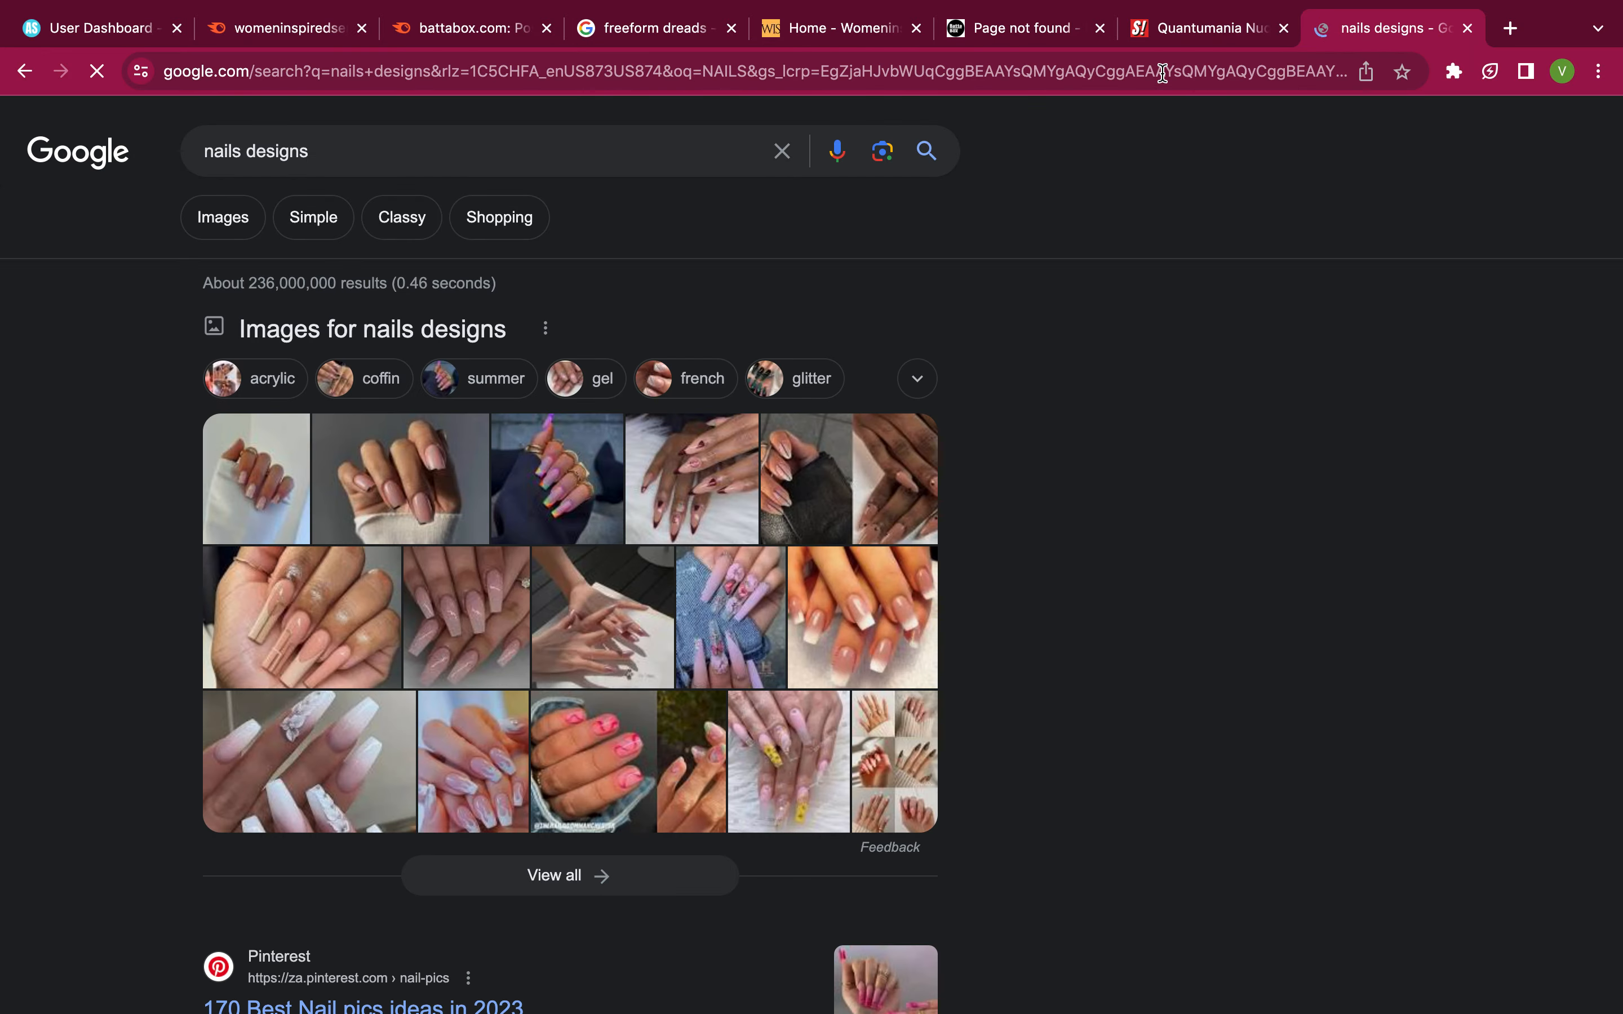
- Examine the "nails designs" search results, including the image results, the ranking sites and their titles, and the related searches
scroll(1164, 73, down, 6)
scroll(1163, 73, down, 10)
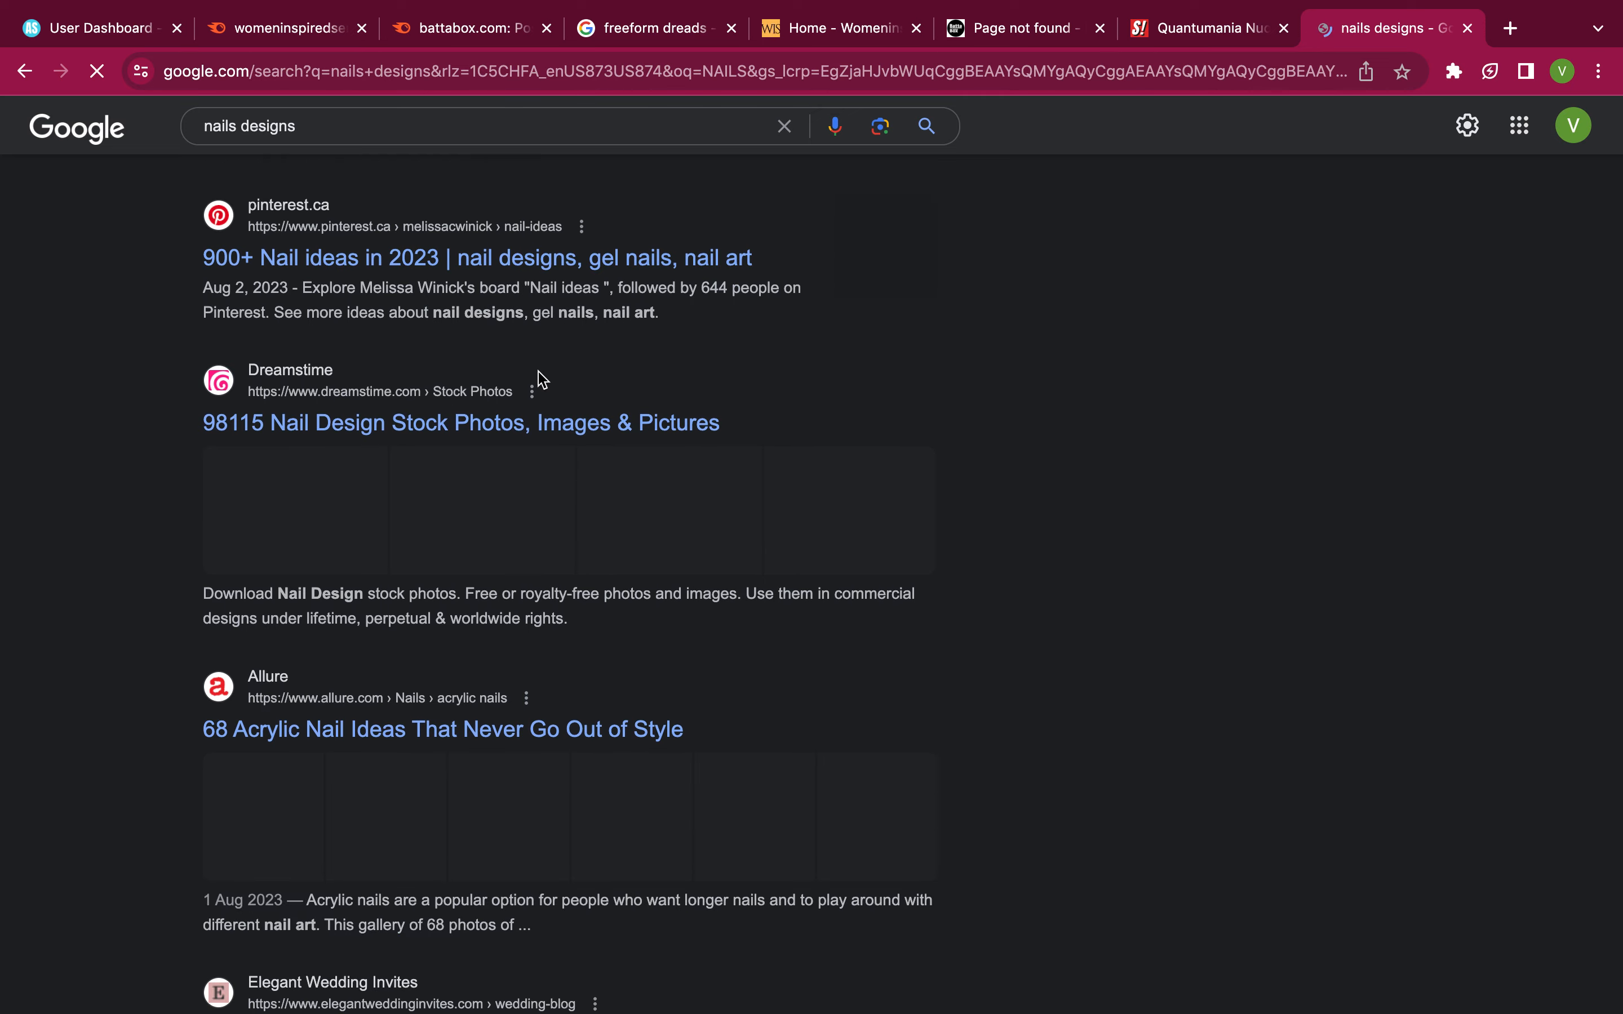
scroll(255, 391, down, 3)
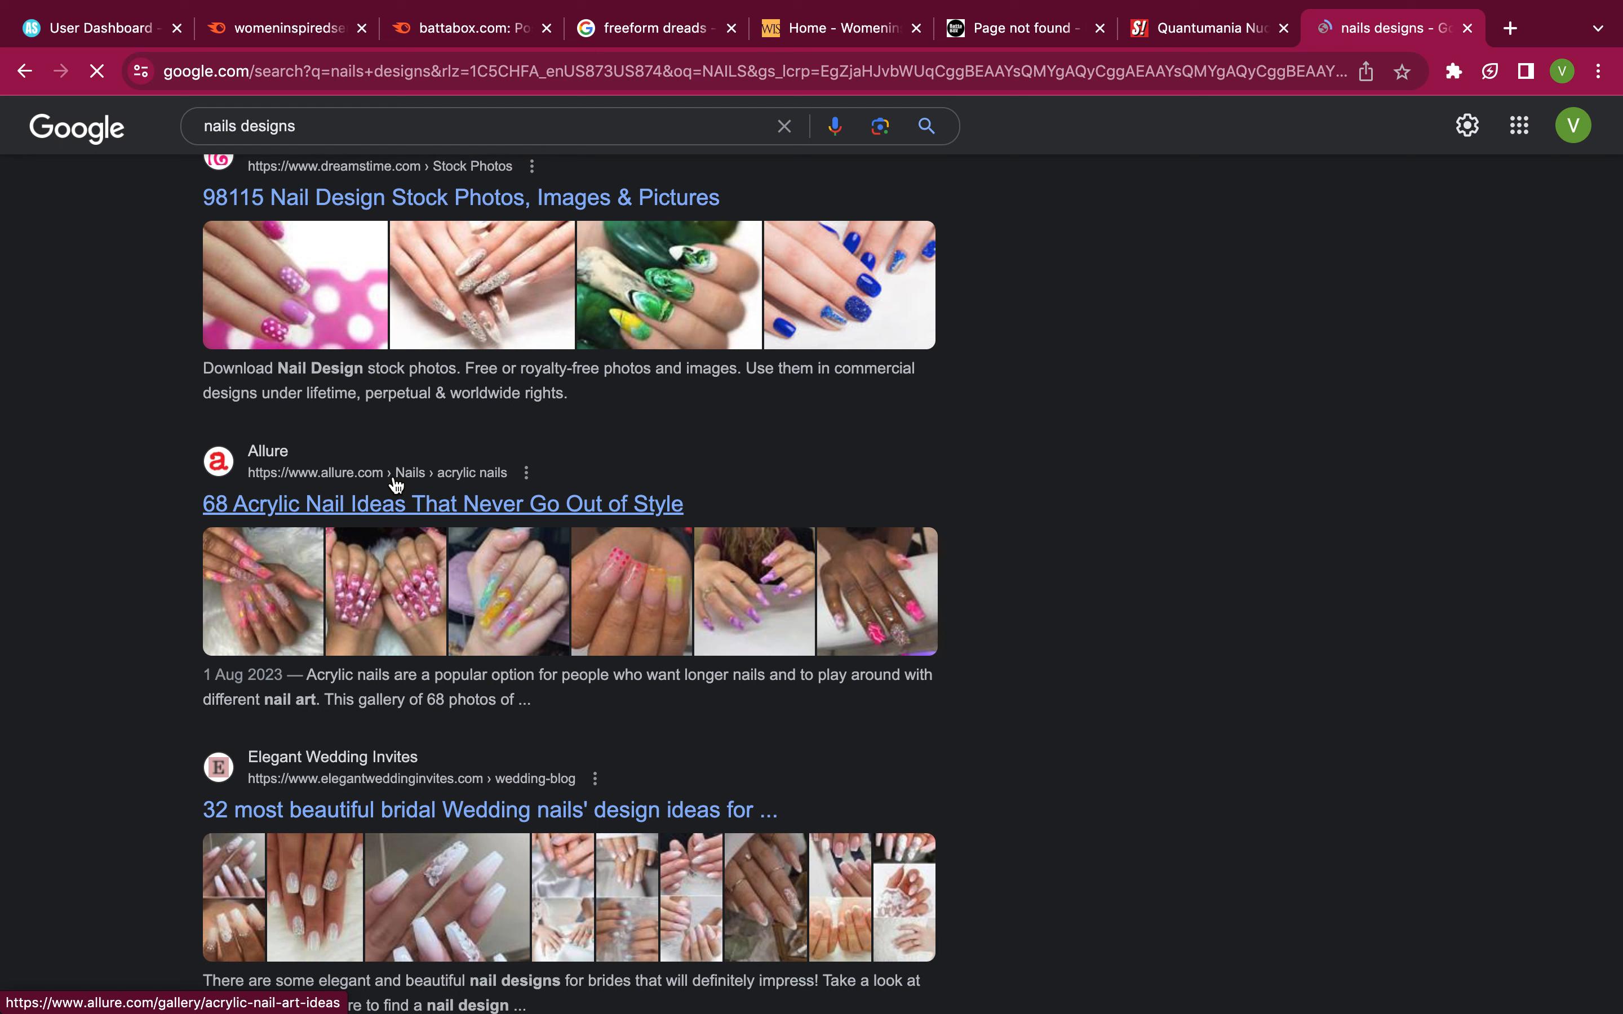
scroll(440, 484, down, 4)
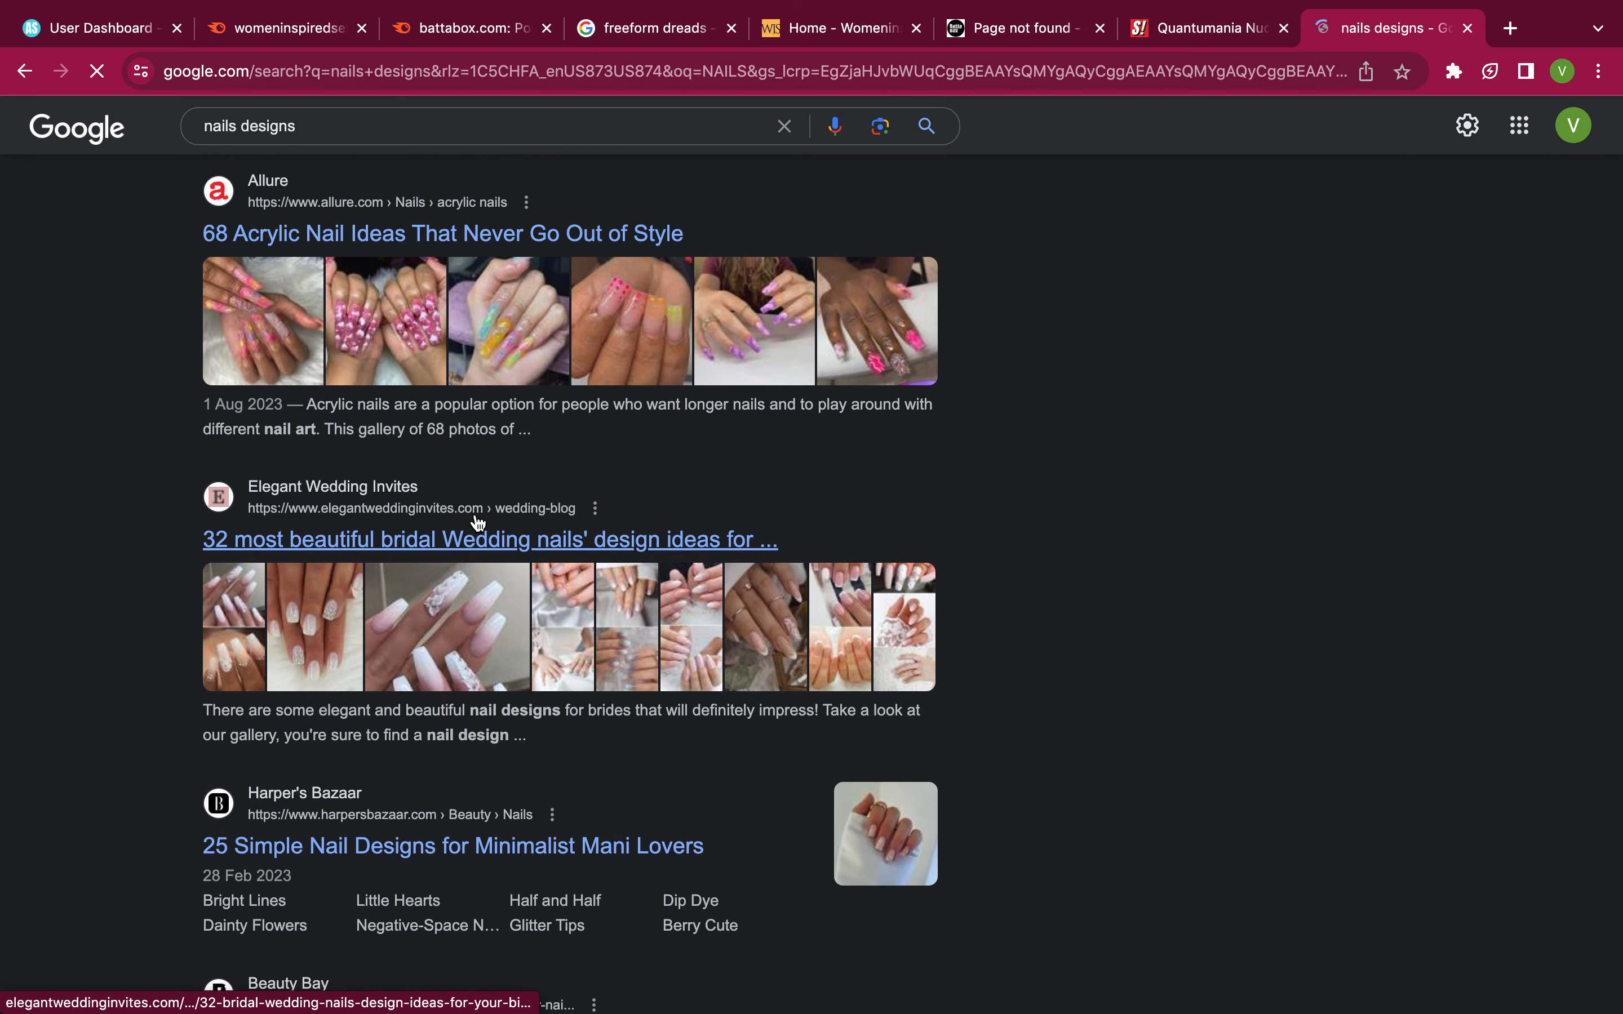
scroll(478, 523, down, 3)
scroll(478, 524, down, 1)
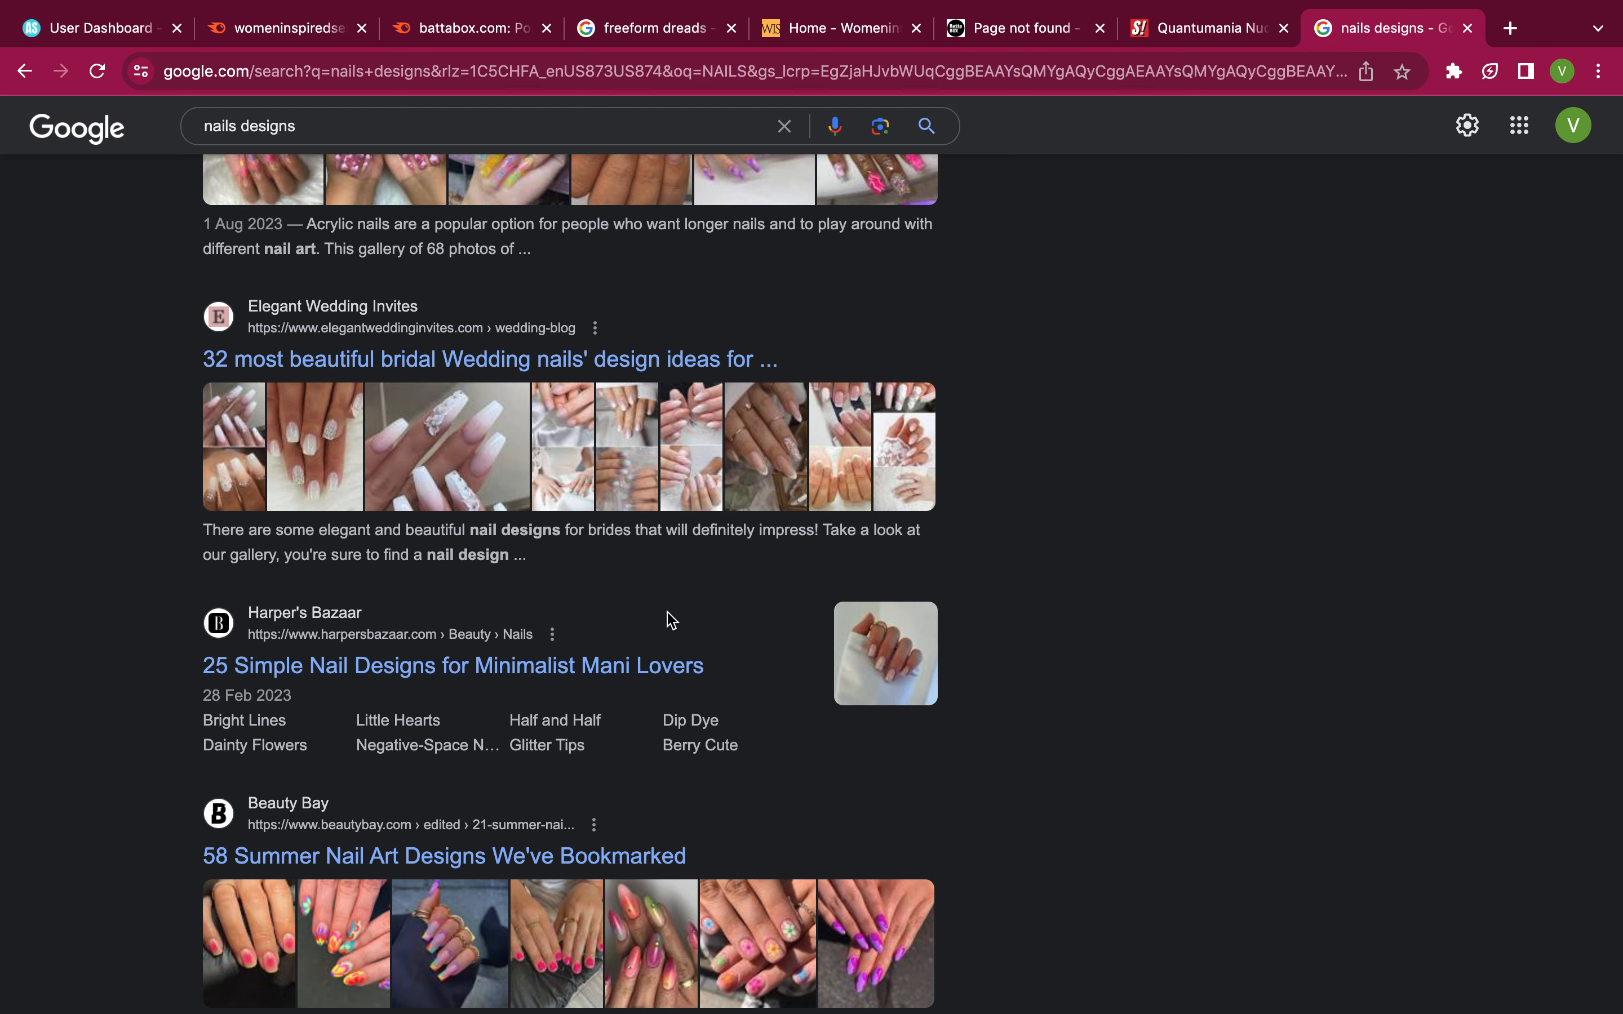
scroll(671, 620, up, 10)
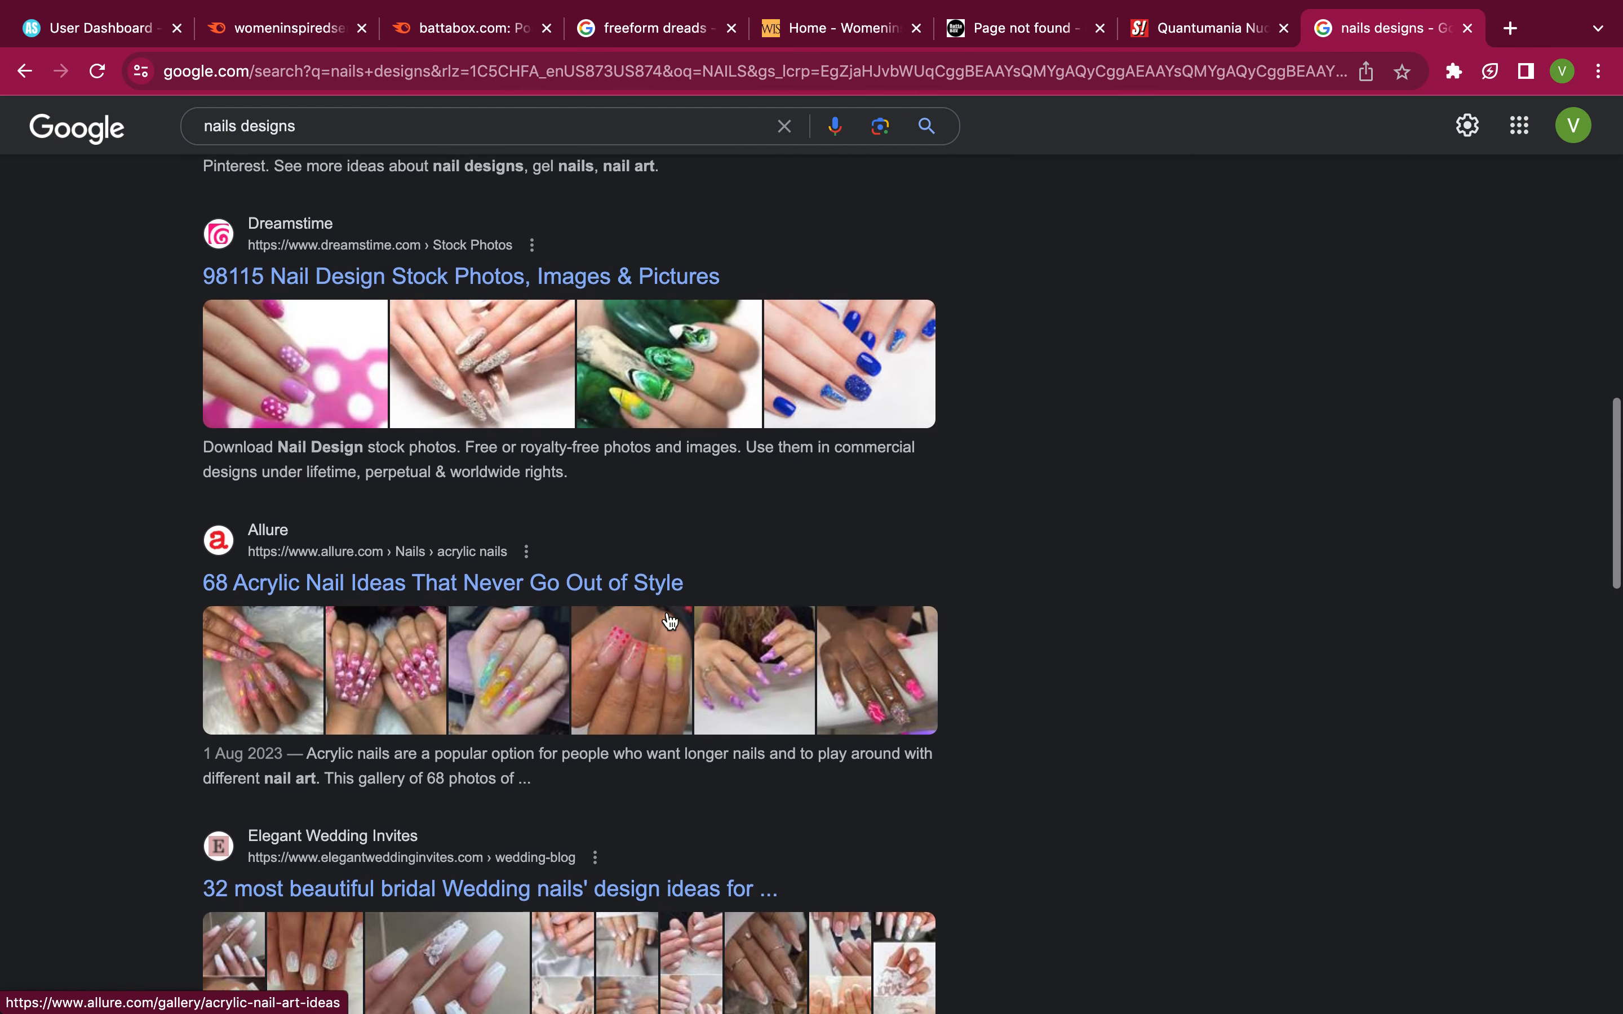
scroll(671, 620, up, 10)
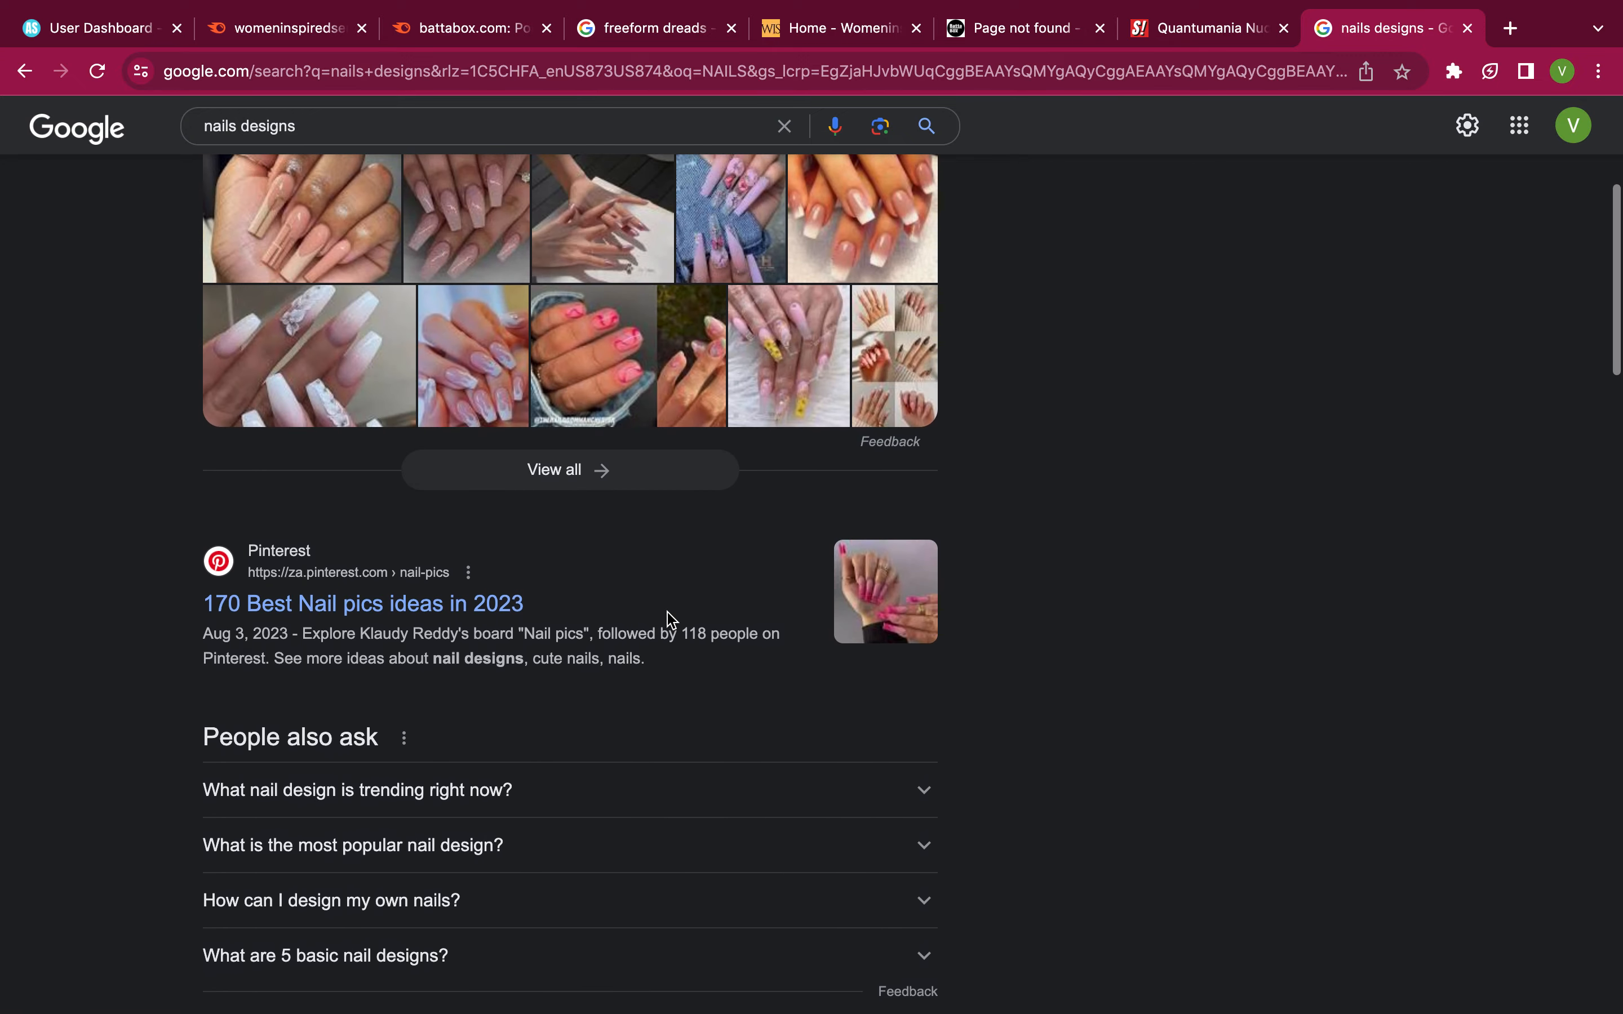
scroll(671, 620, up, 10)
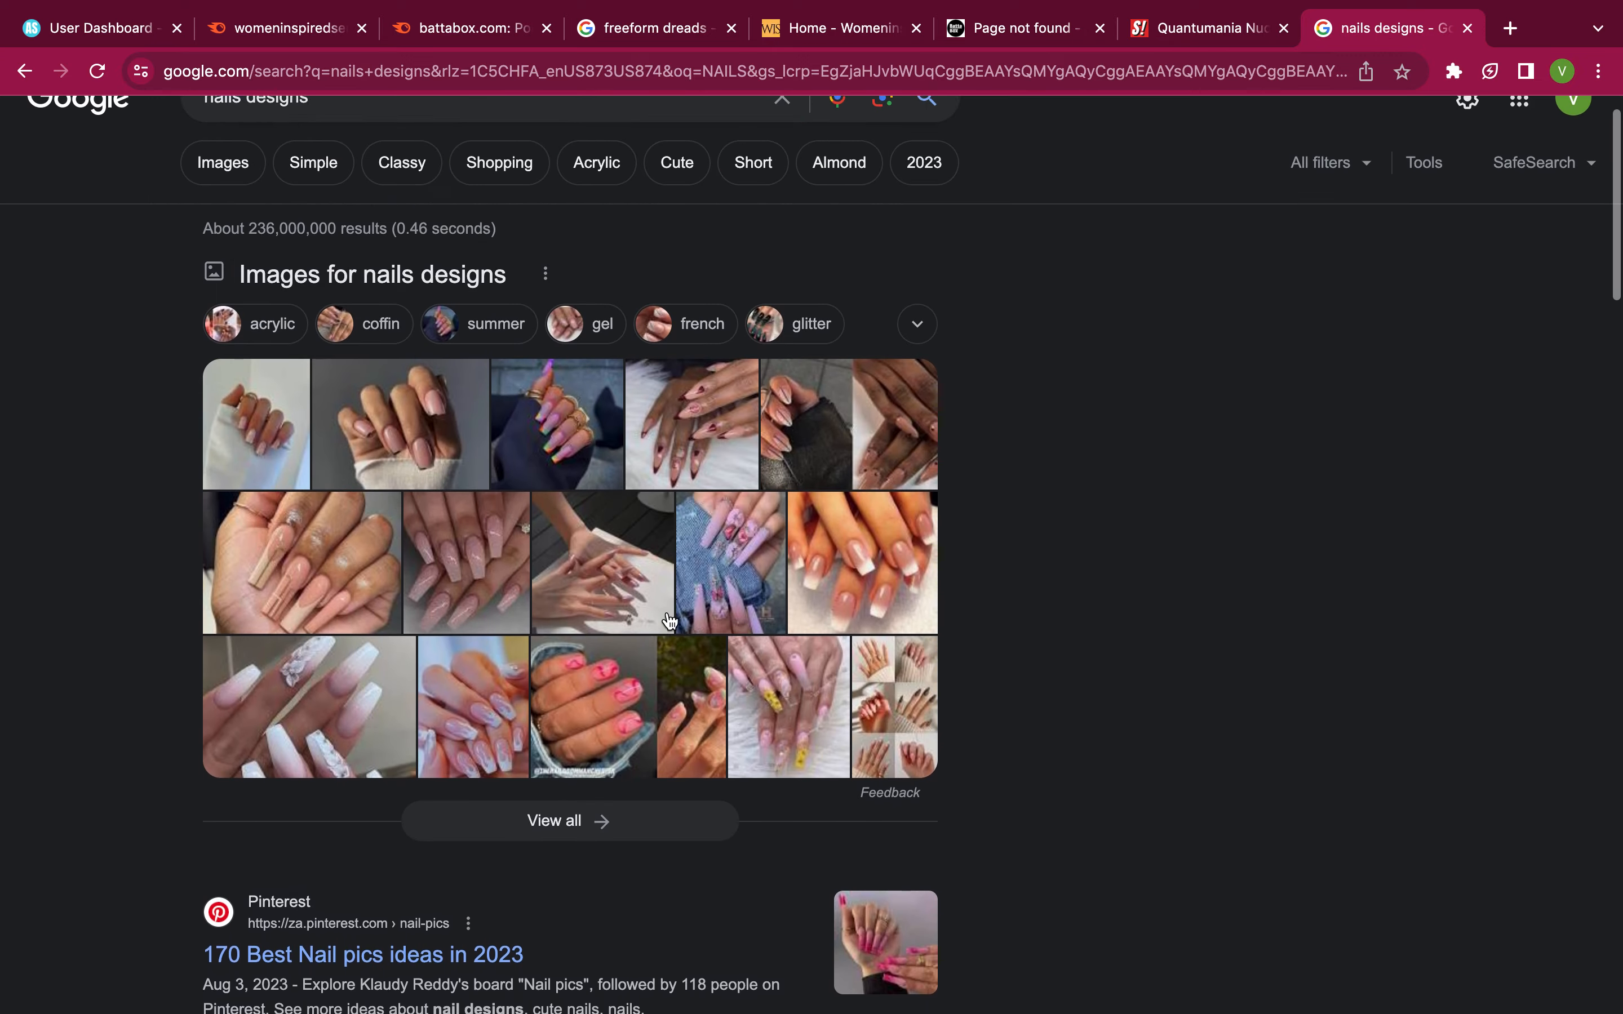
scroll(669, 621, down, 6)
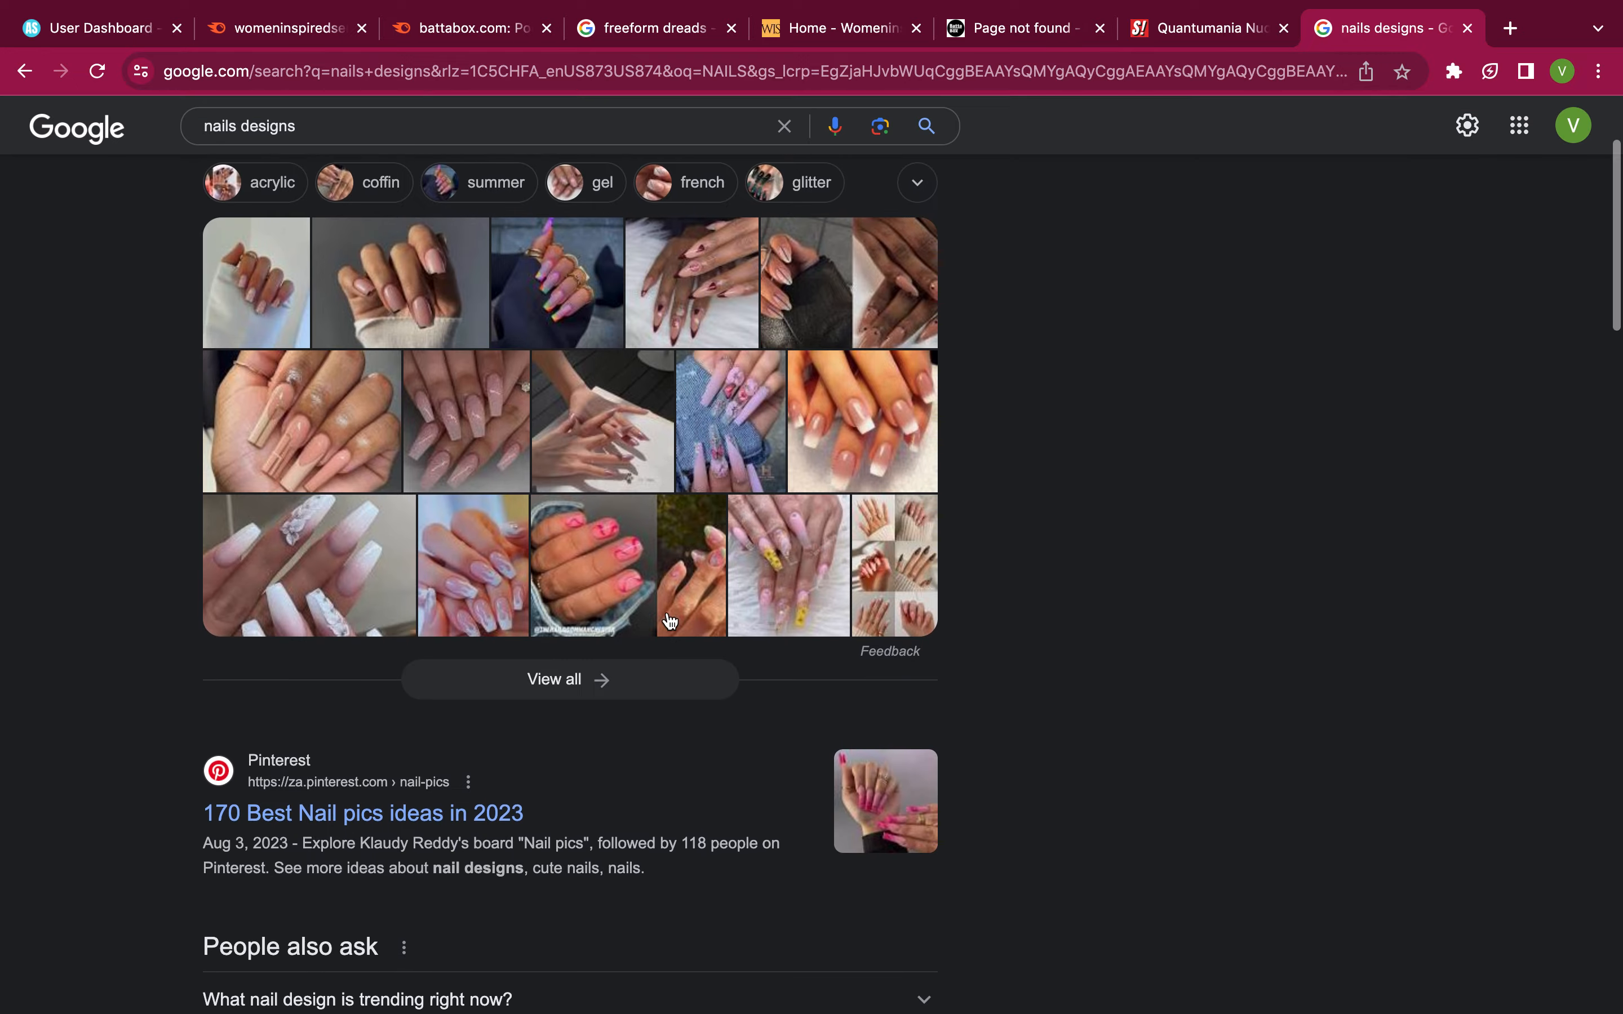
scroll(669, 617, down, 4)
scroll(670, 621, down, 15)
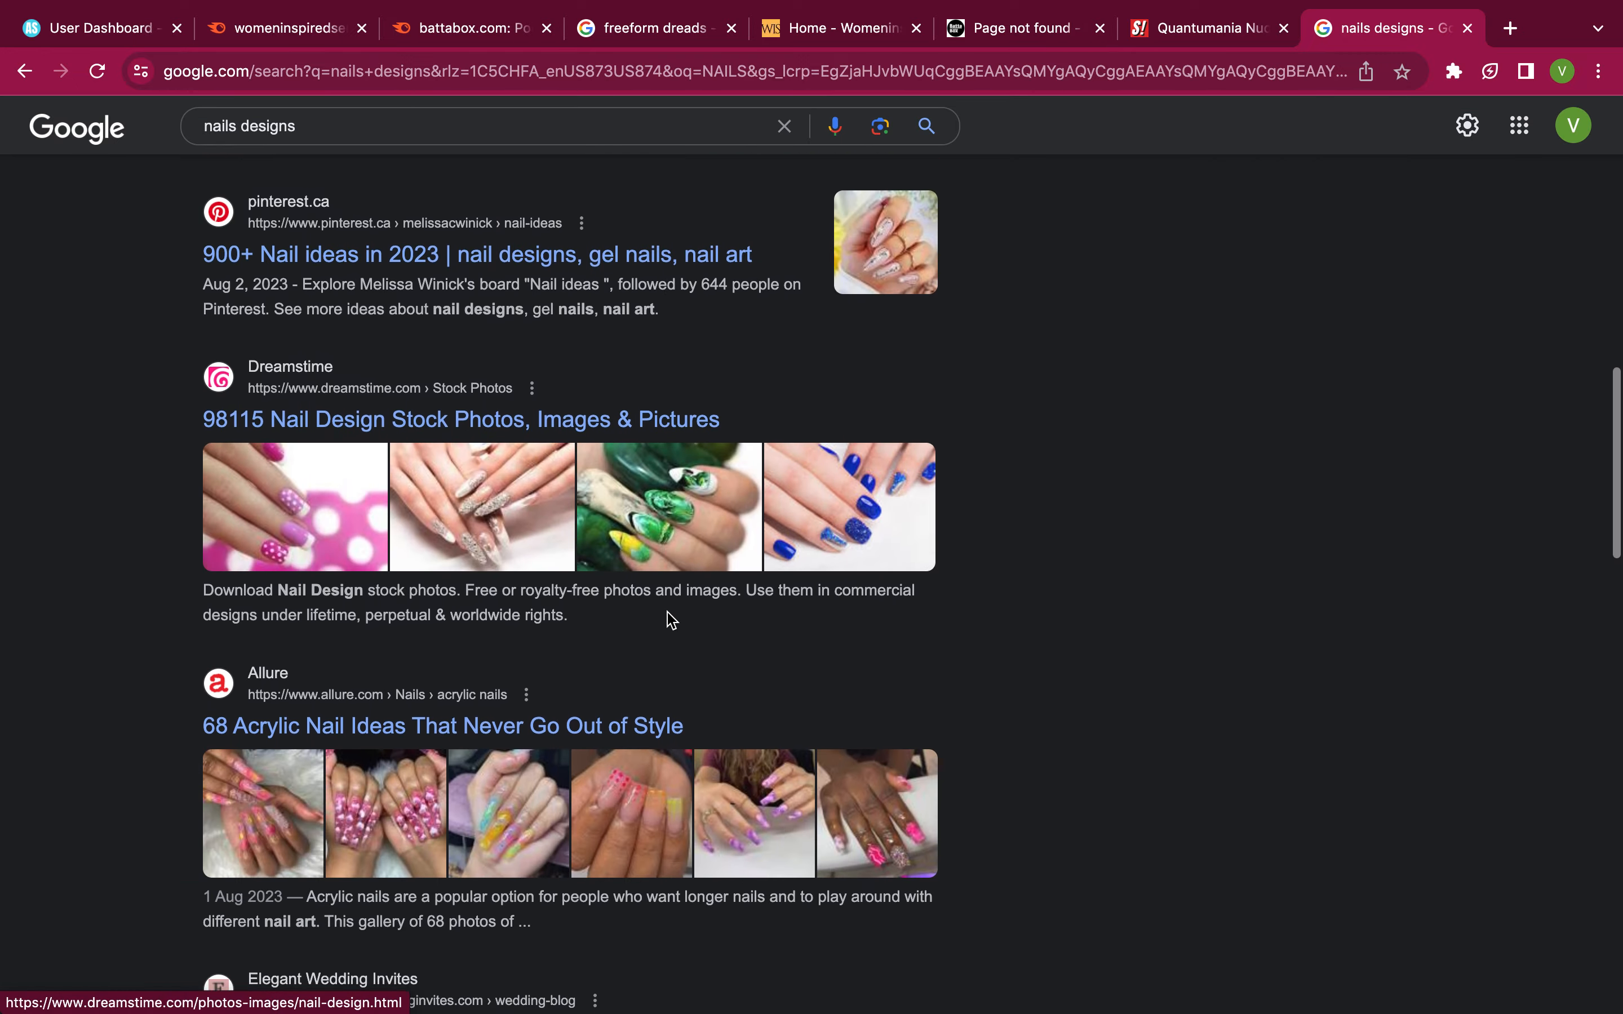
scroll(668, 613, down, 10)
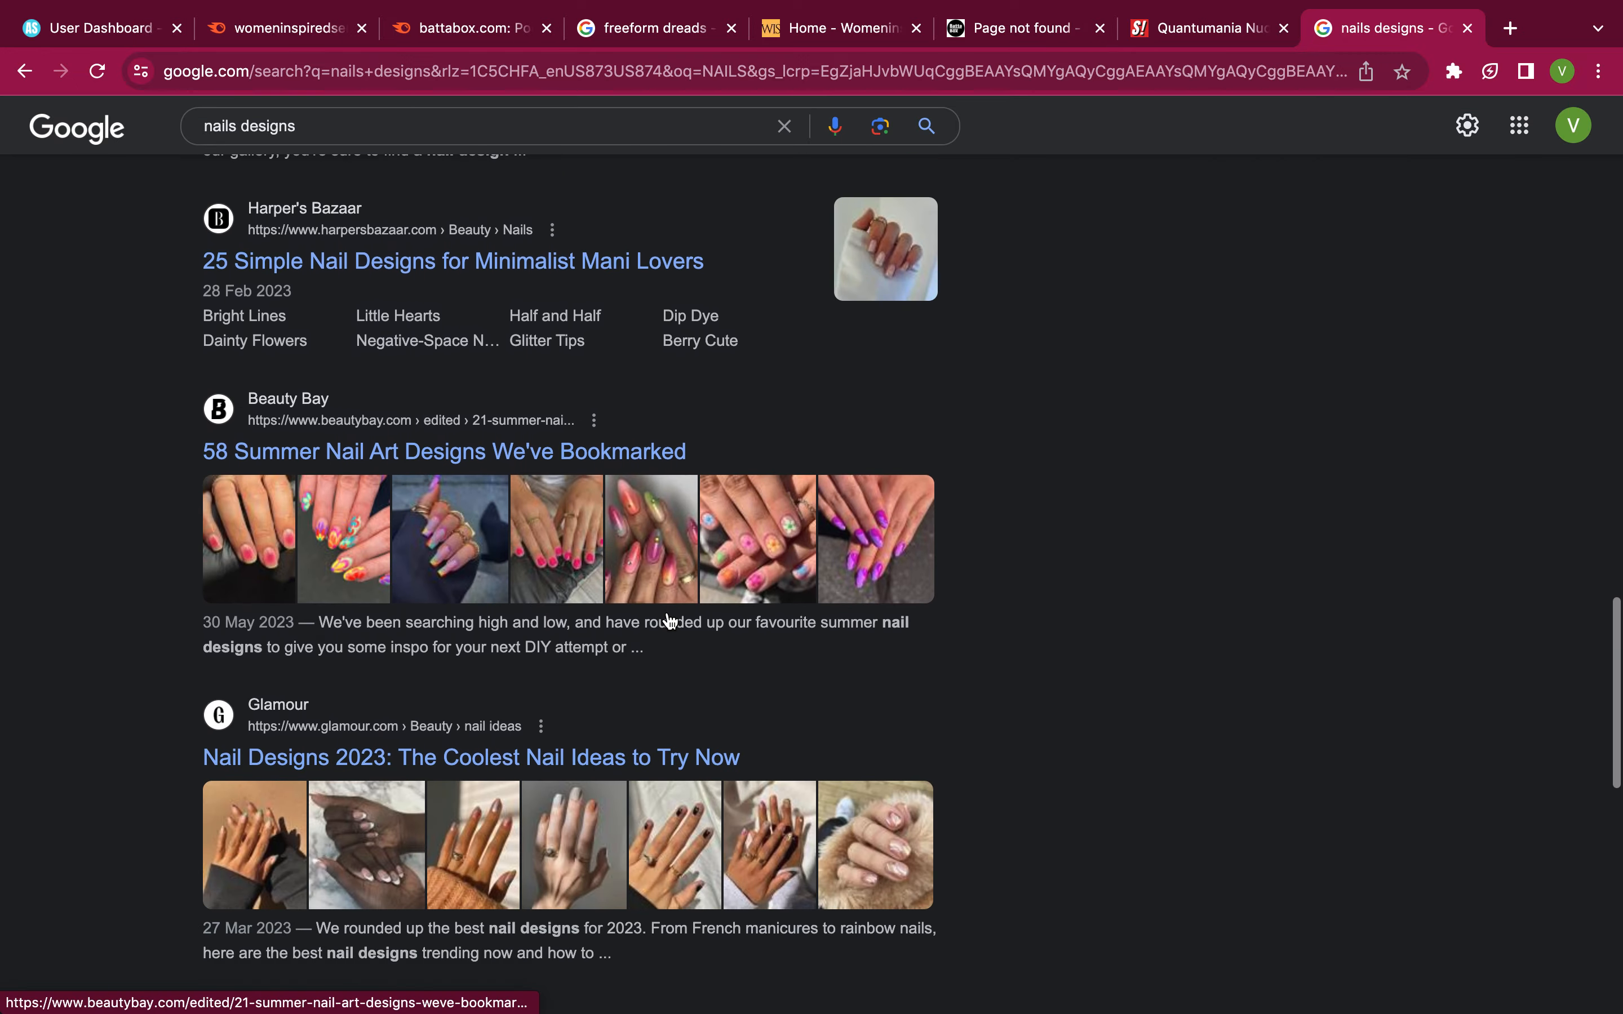
scroll(670, 620, down, 5)
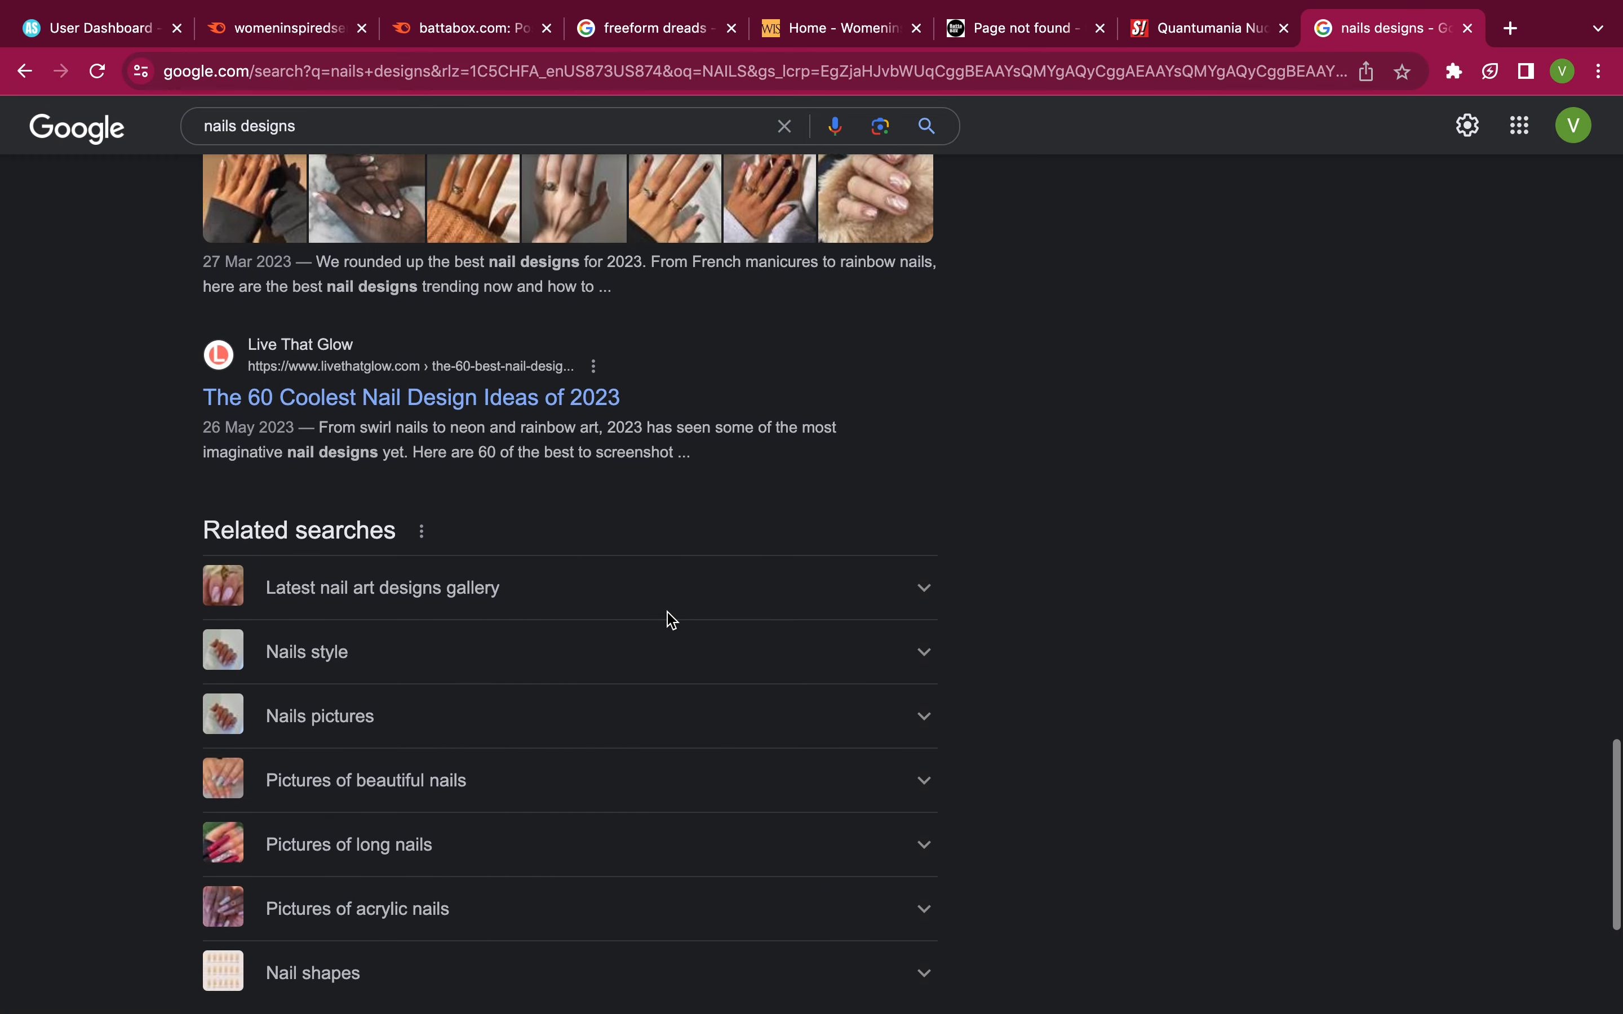
scroll(671, 620, down, 5)
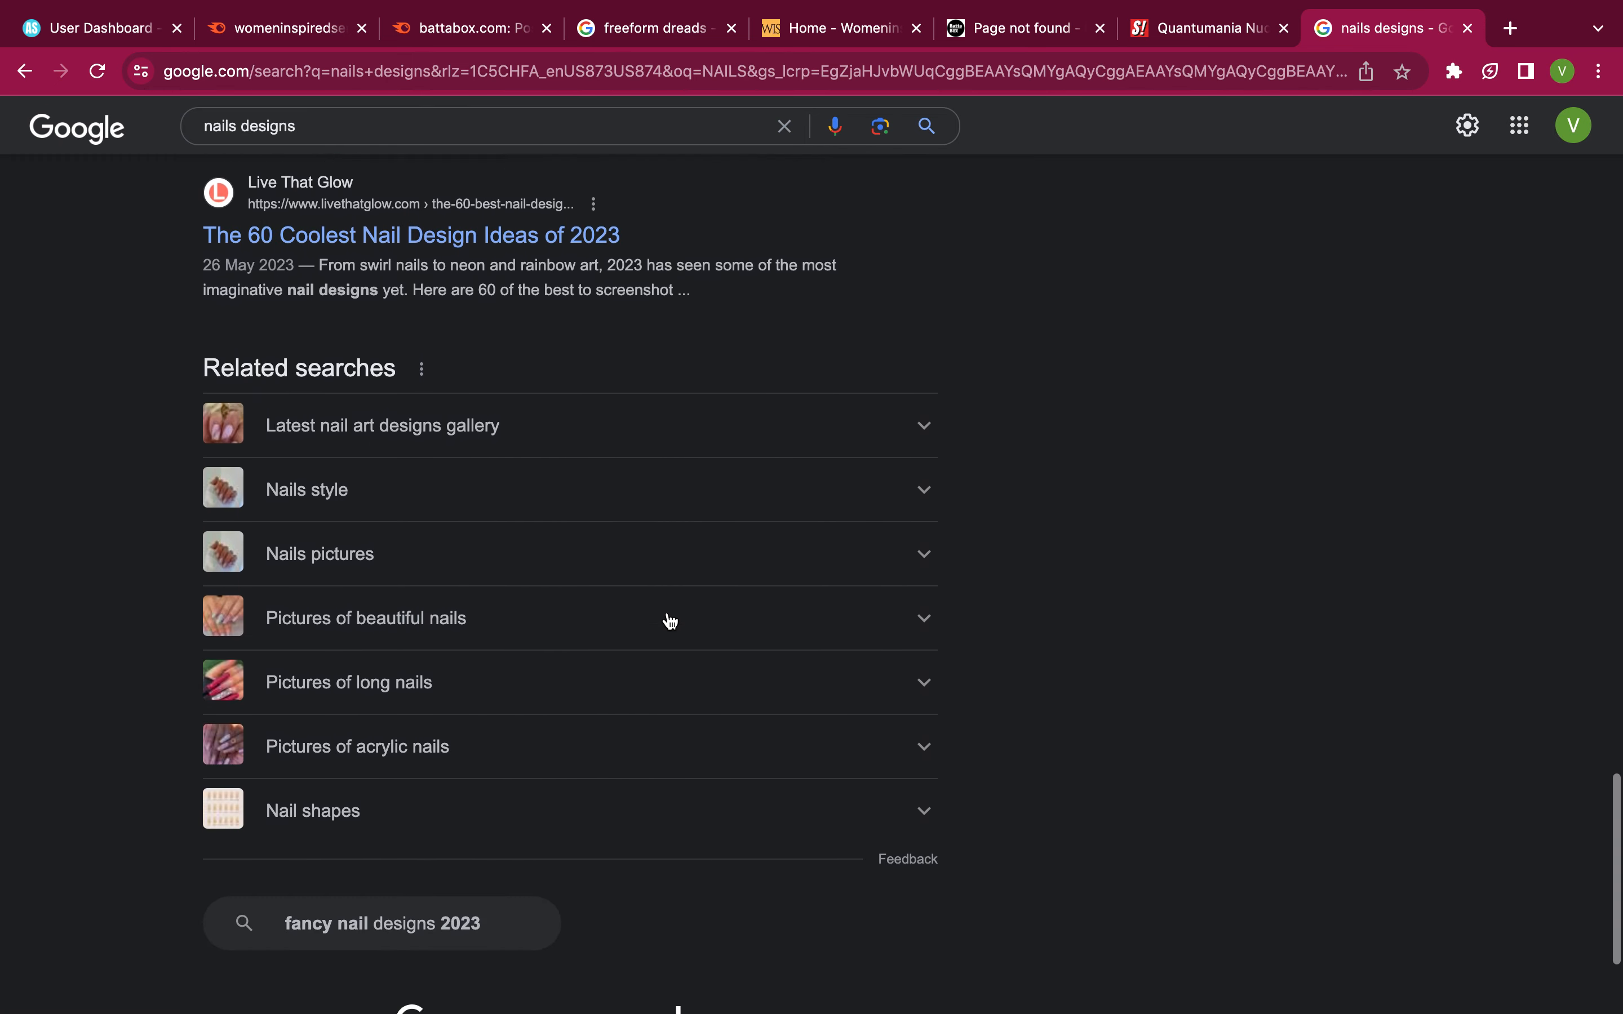
scroll(671, 620, up, 6)
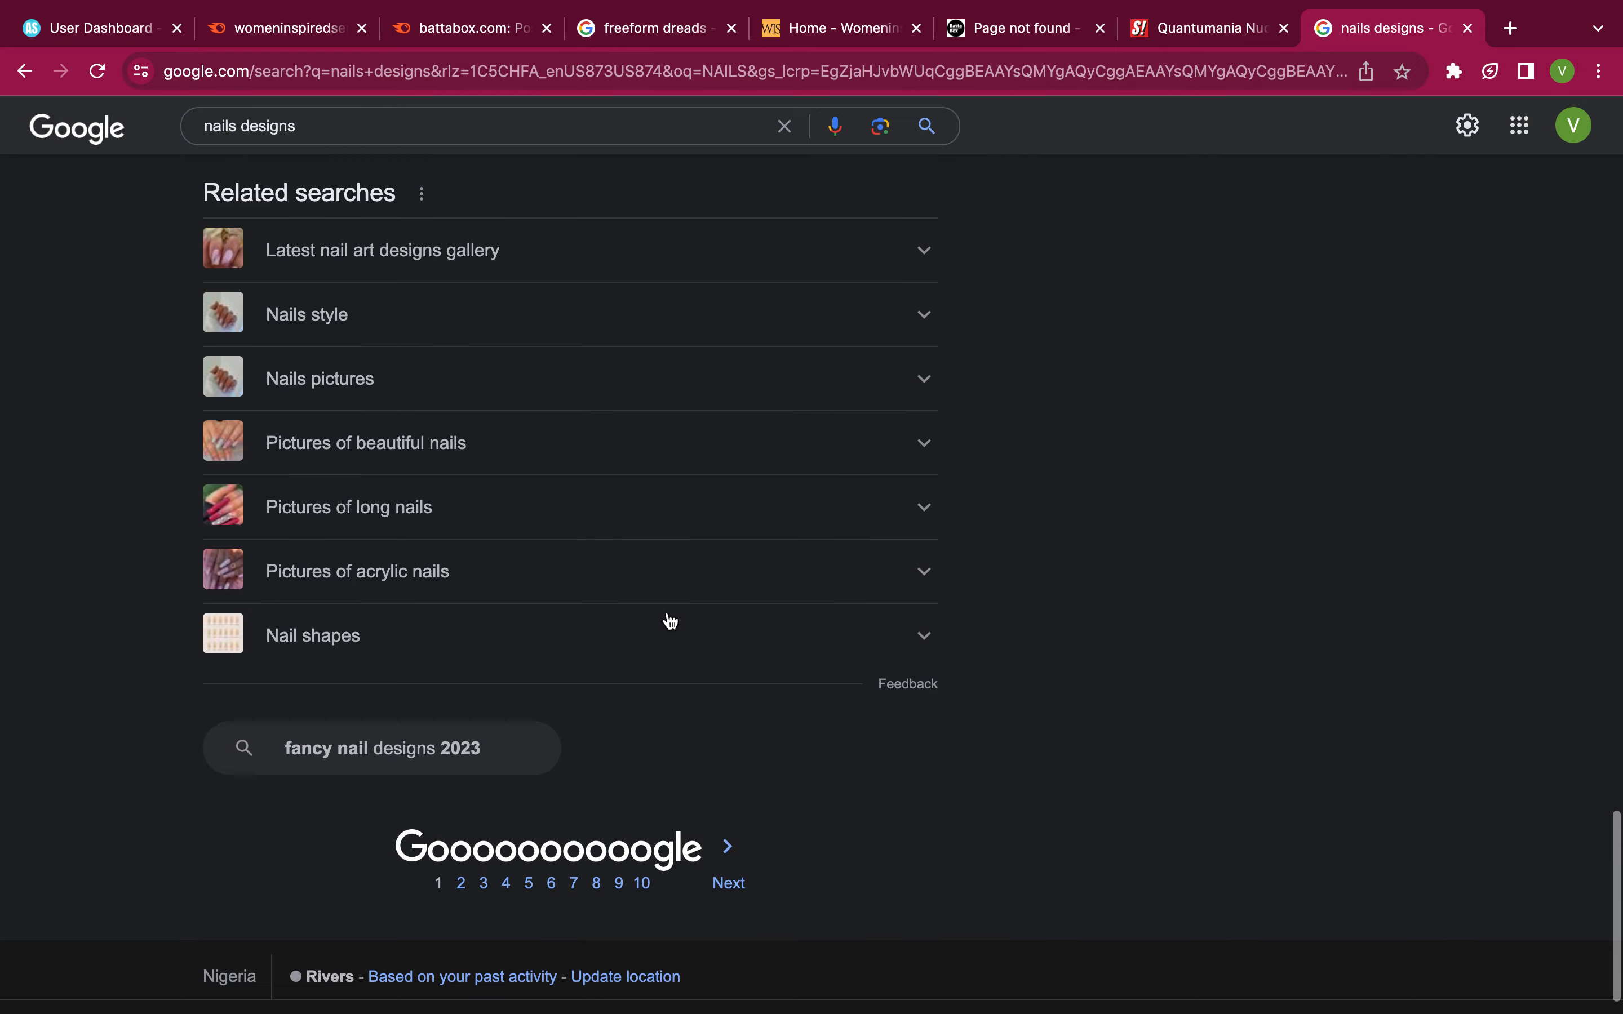
scroll(670, 621, up, 15)
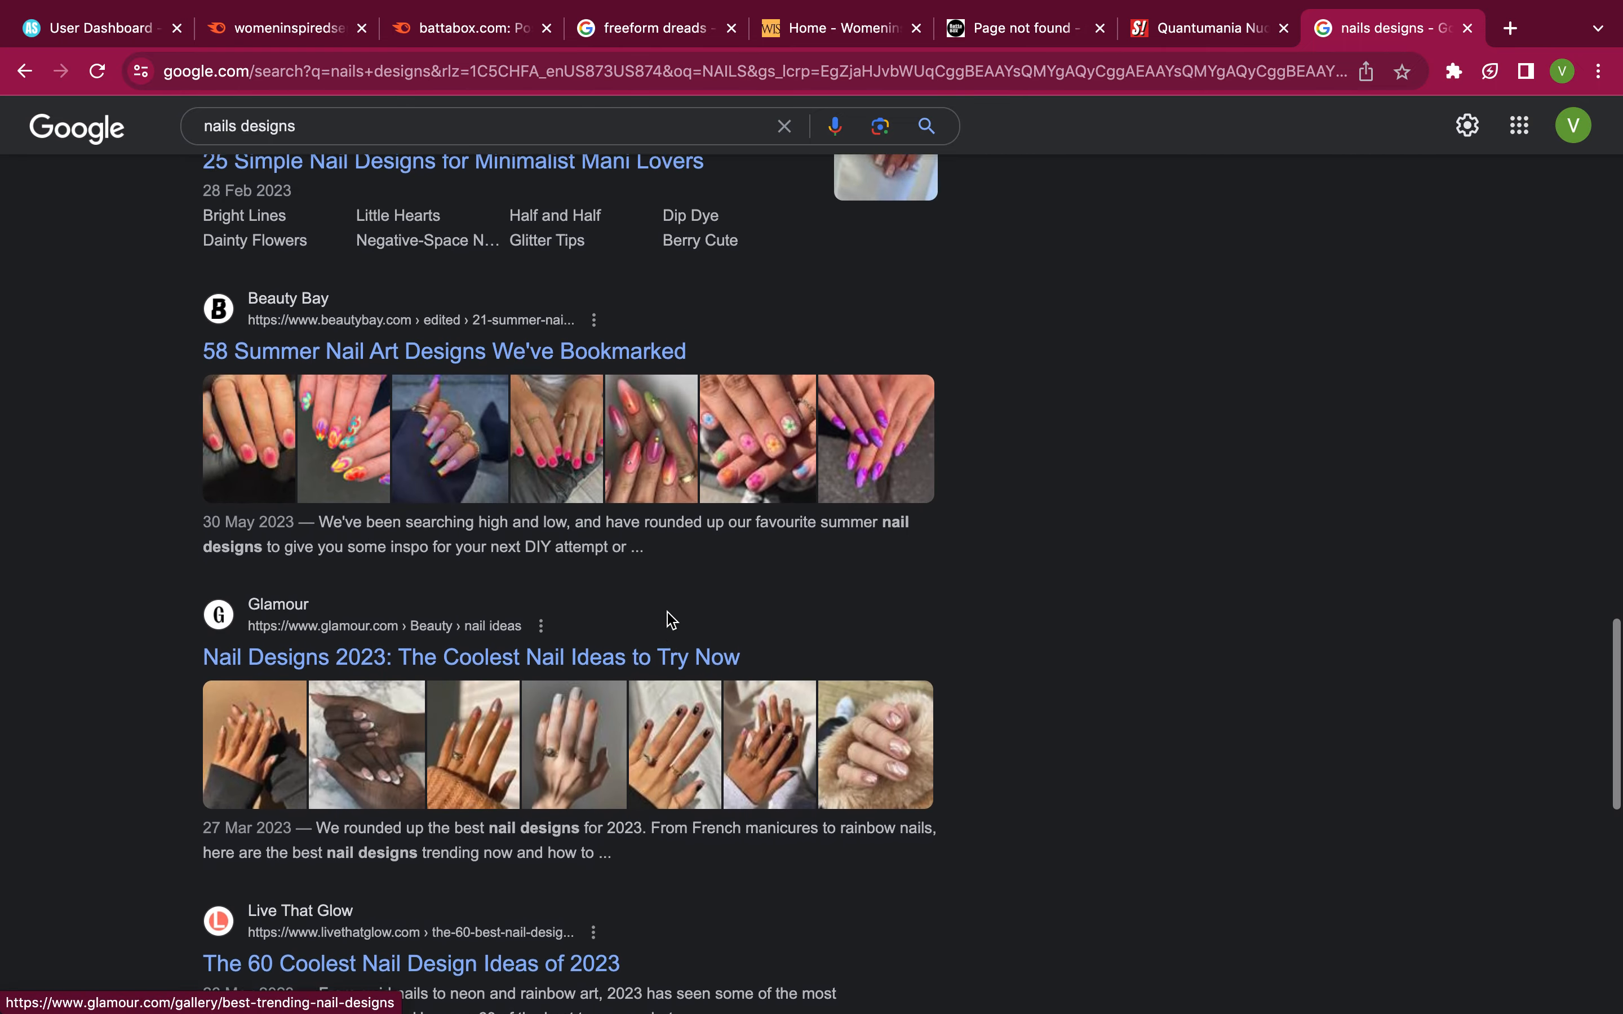
scroll(671, 621, up, 16)
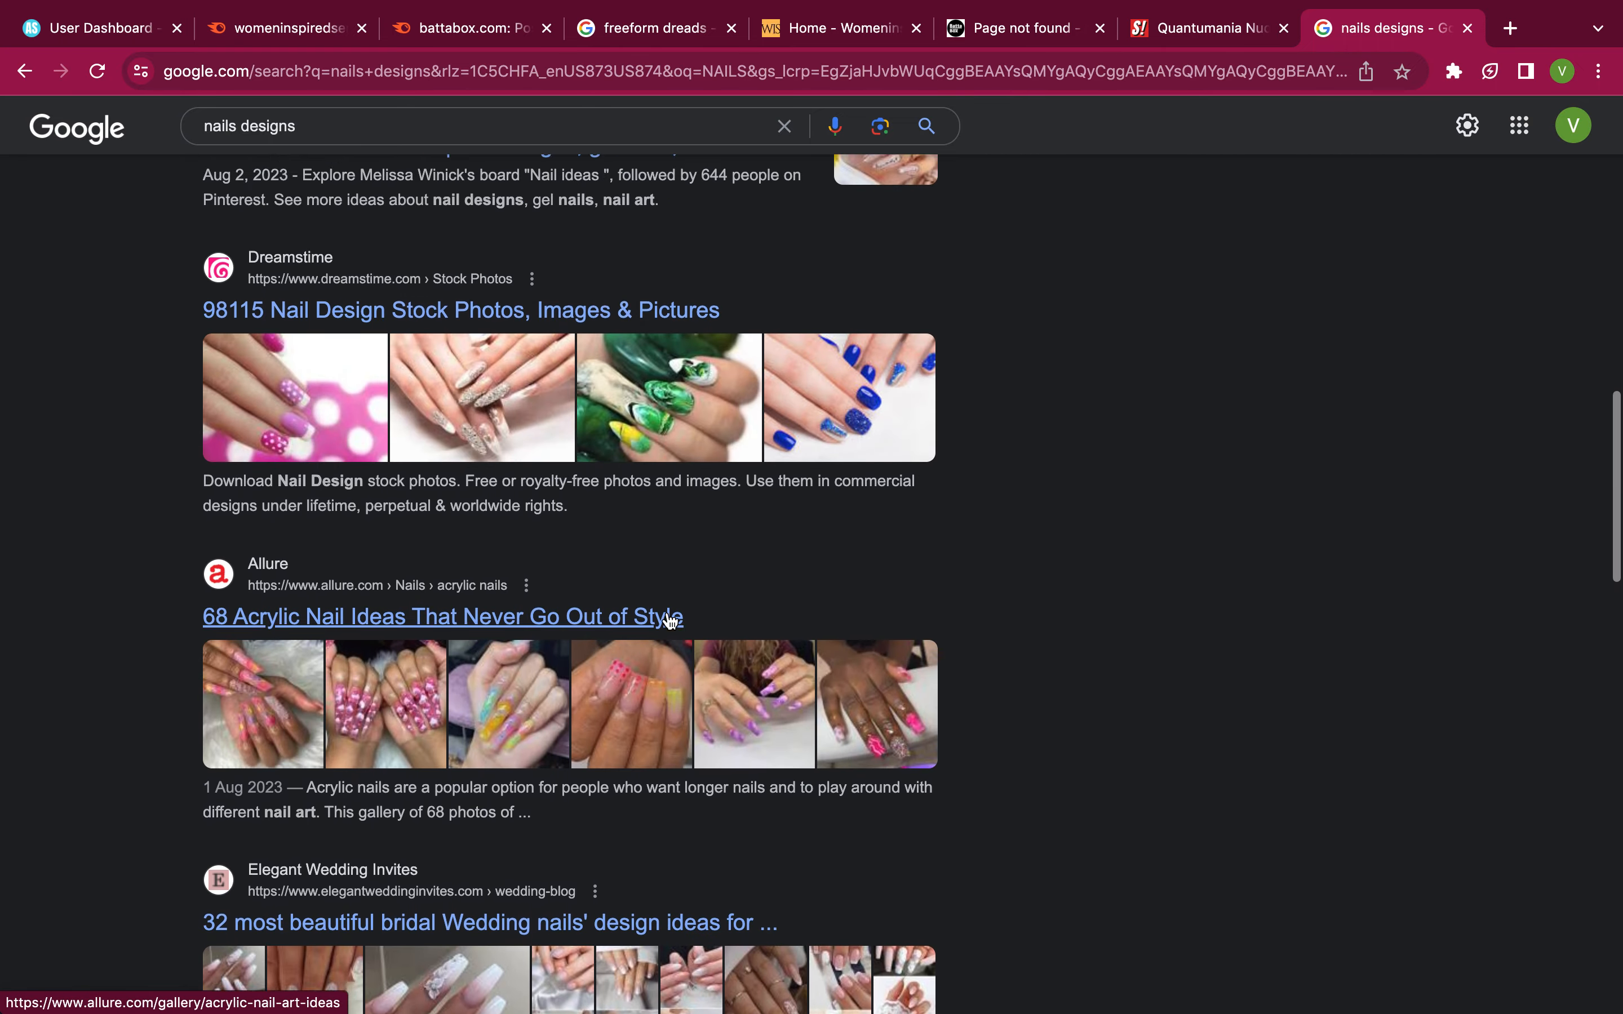
scroll(670, 620, up, 13)
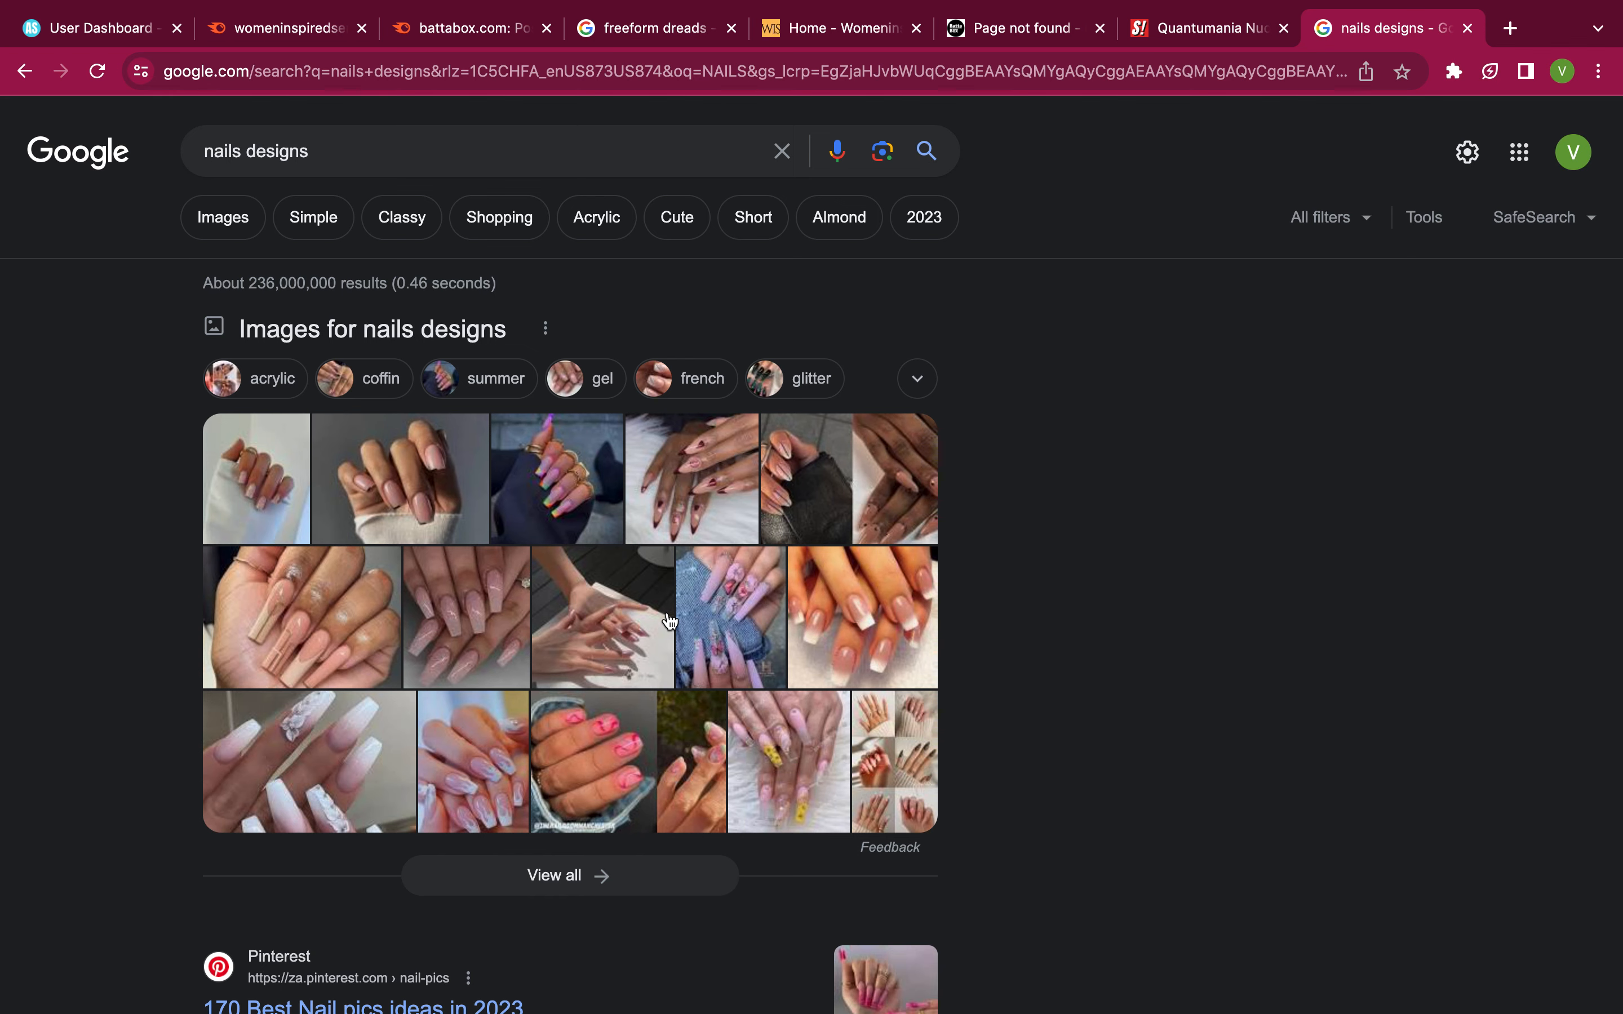
scroll(669, 621, down, 2)
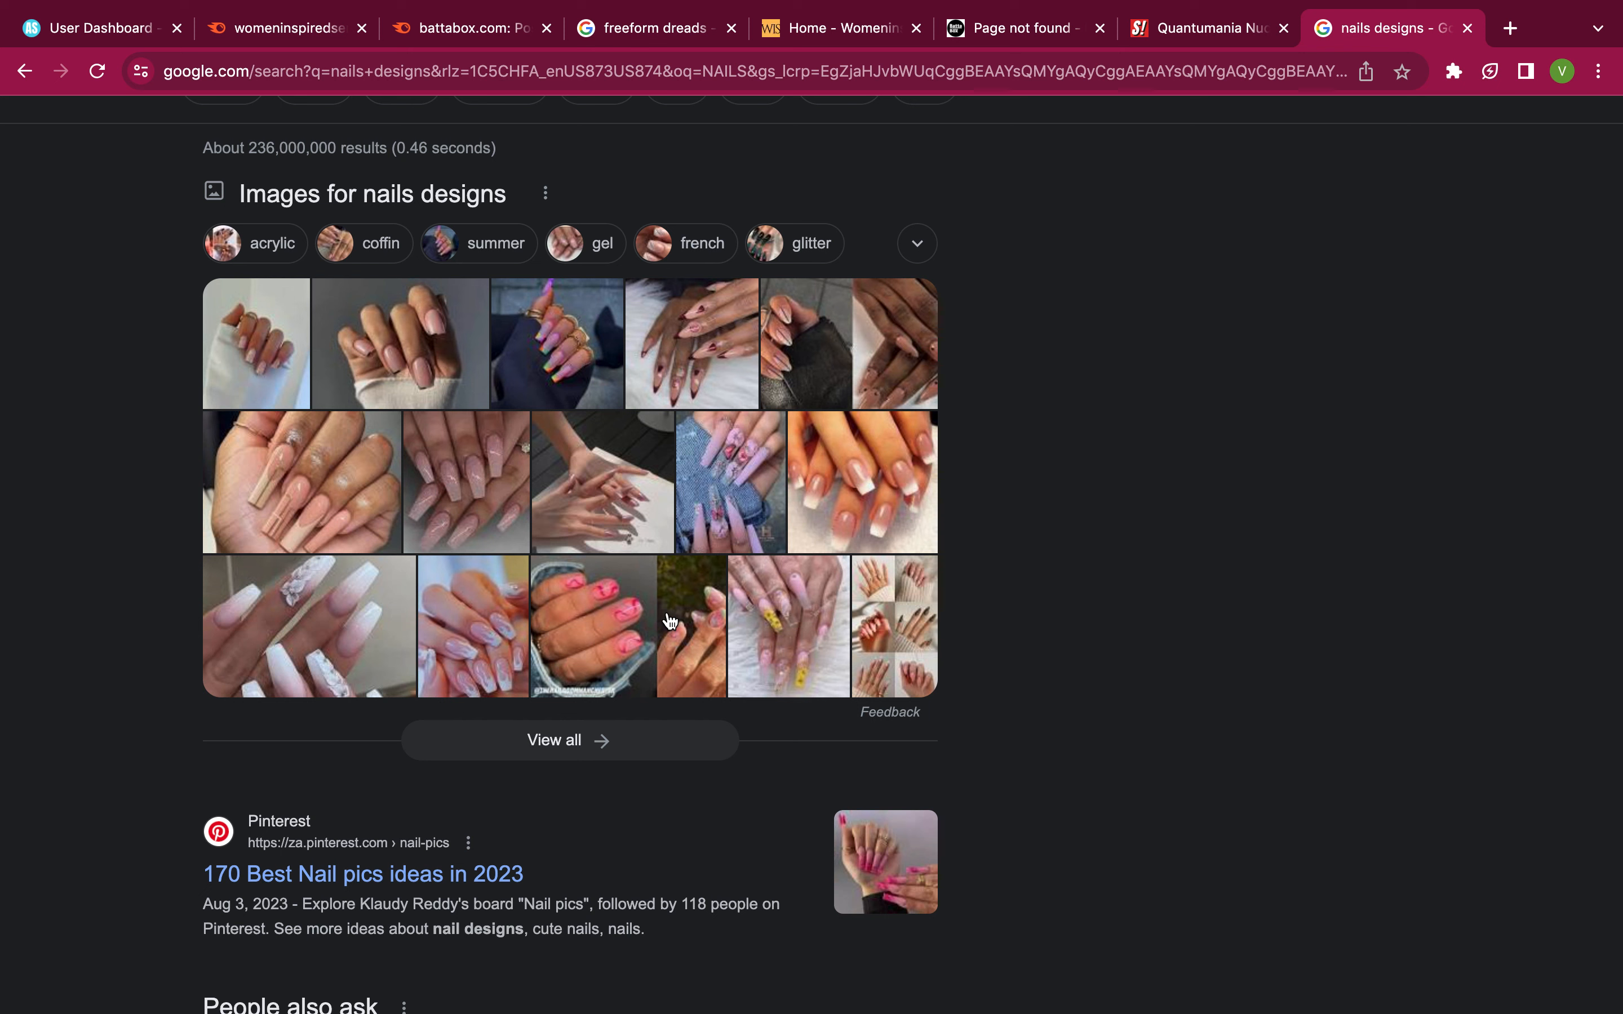